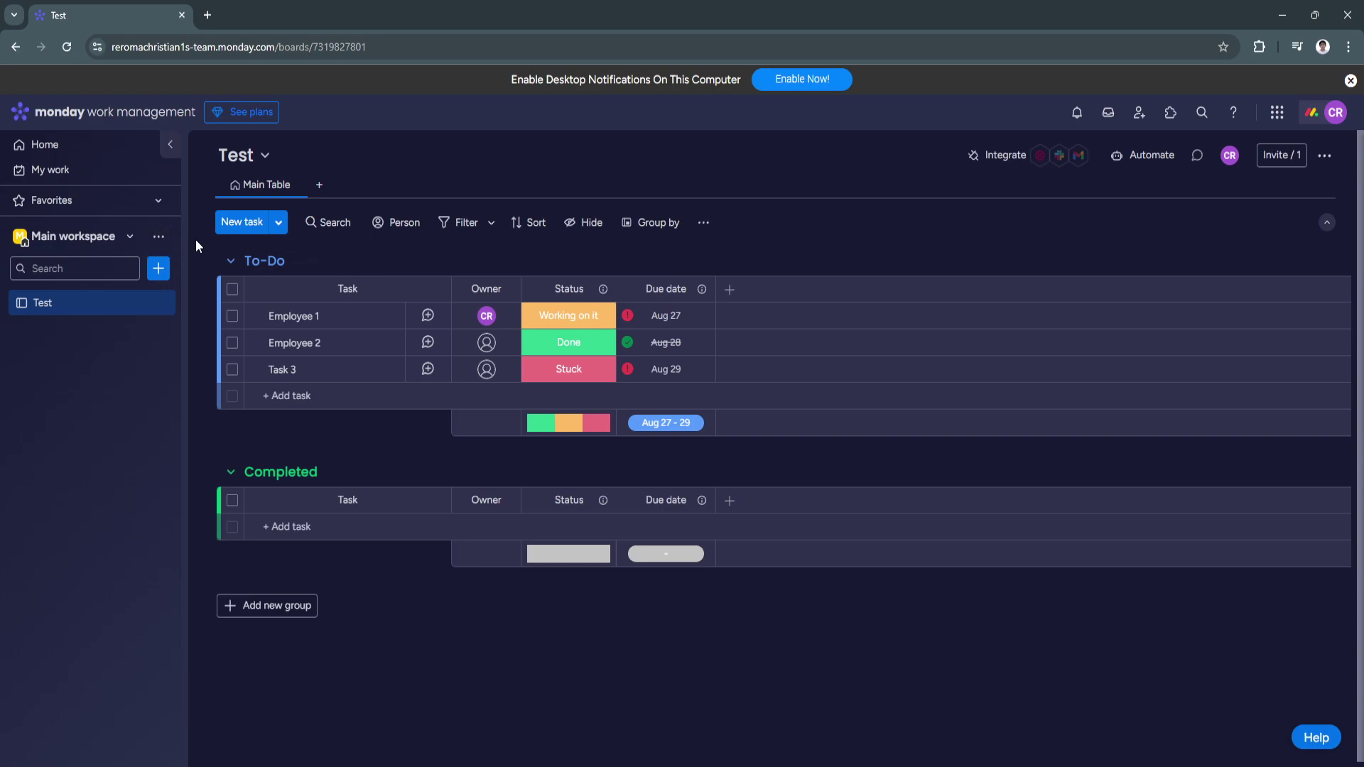
Add a new open-privacy workspace named 'Recruitment' from the Main workspace's options menu
{"action": "left_click", "coordinate": [158, 238]}
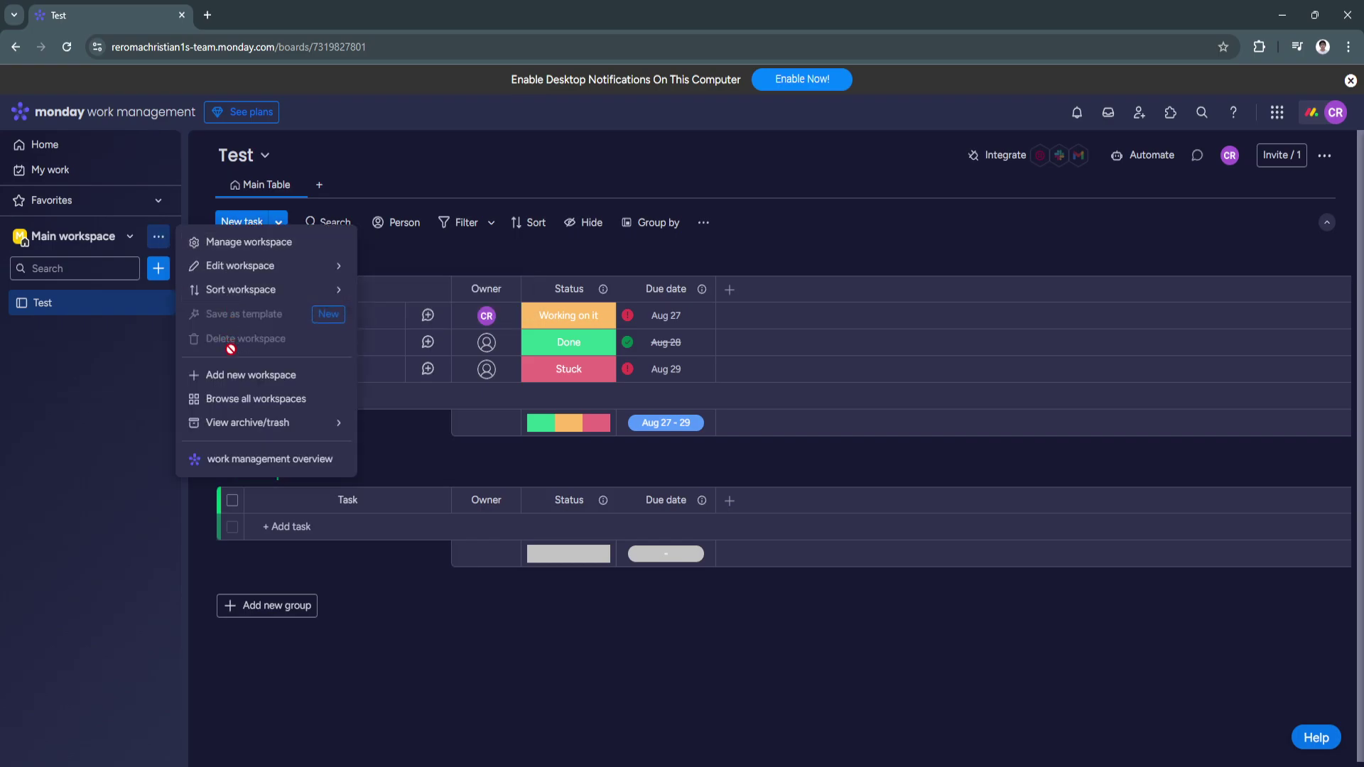
{"action": "left_click", "coordinate": [231, 376]}
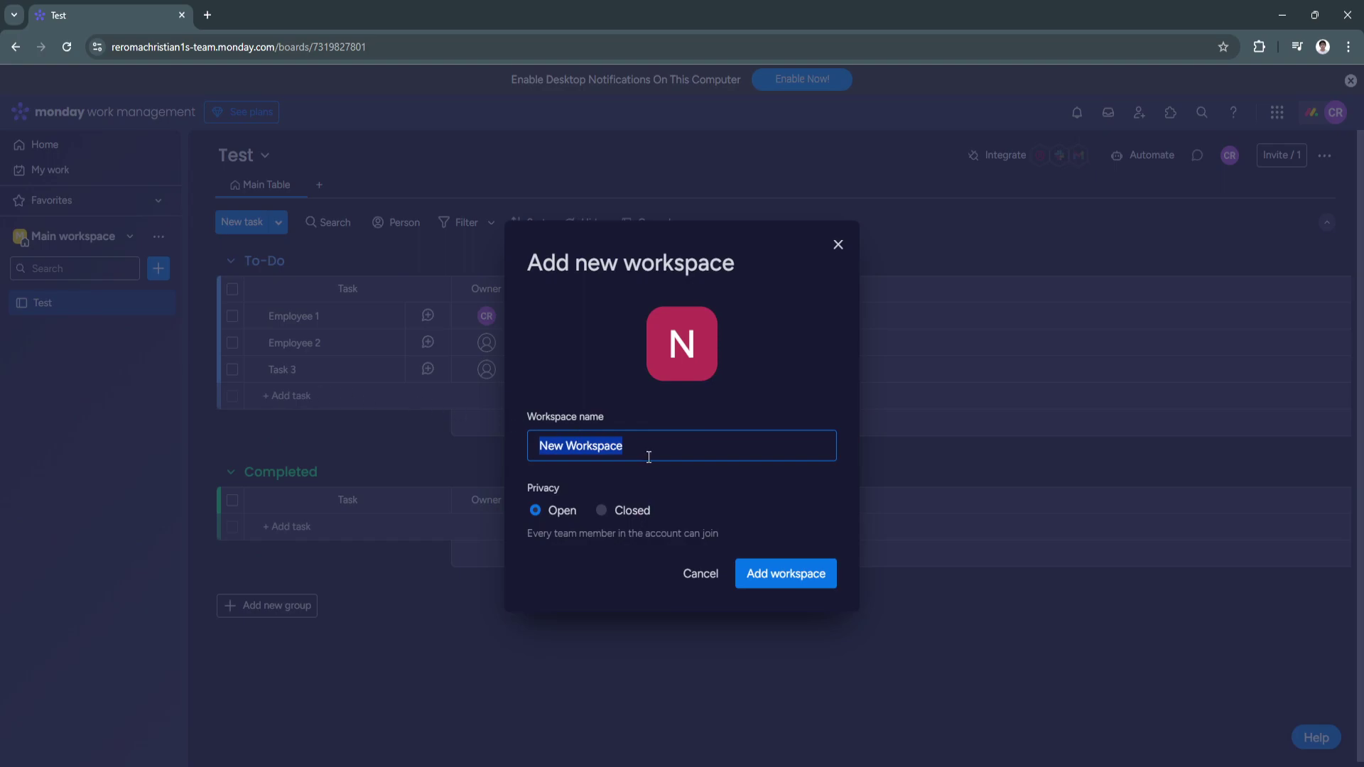
{"action": "type", "text": "Recruitment"}
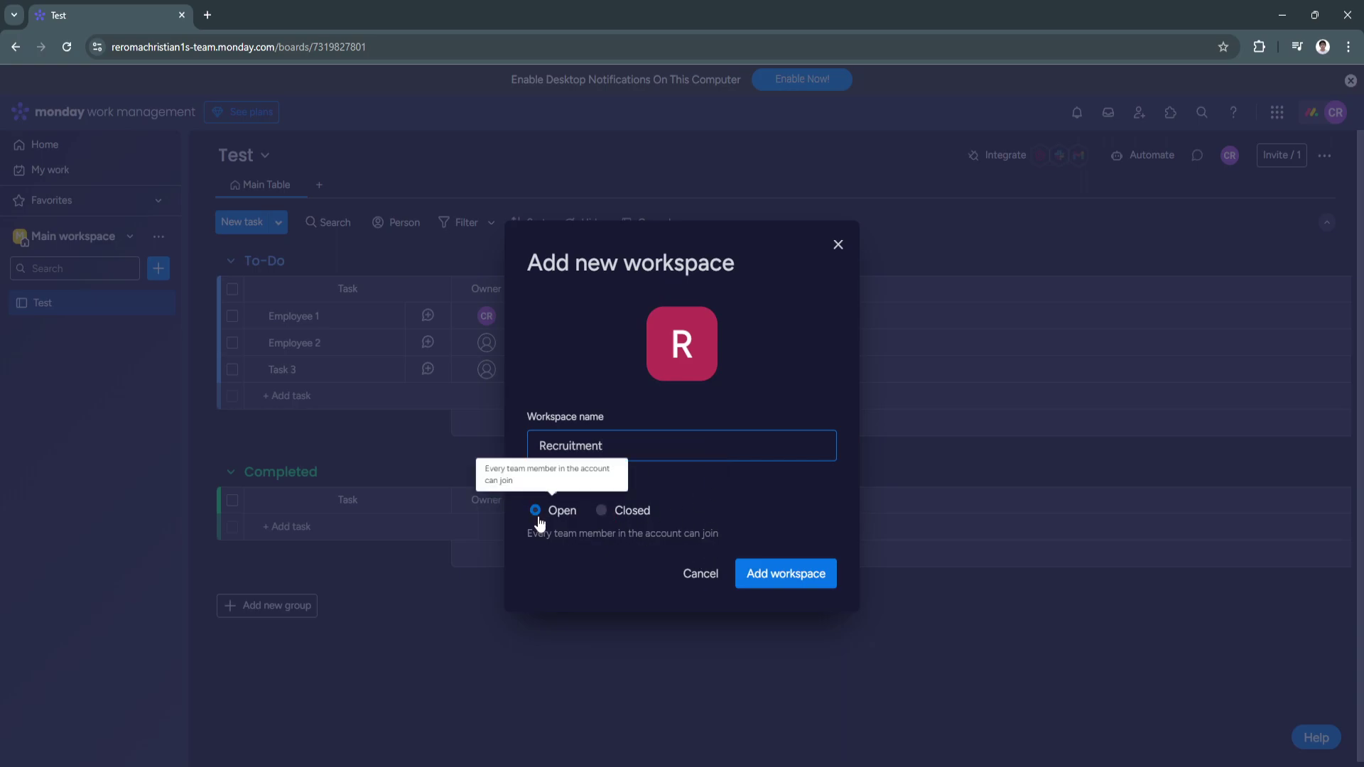
{"action": "left_click", "coordinate": [790, 568]}
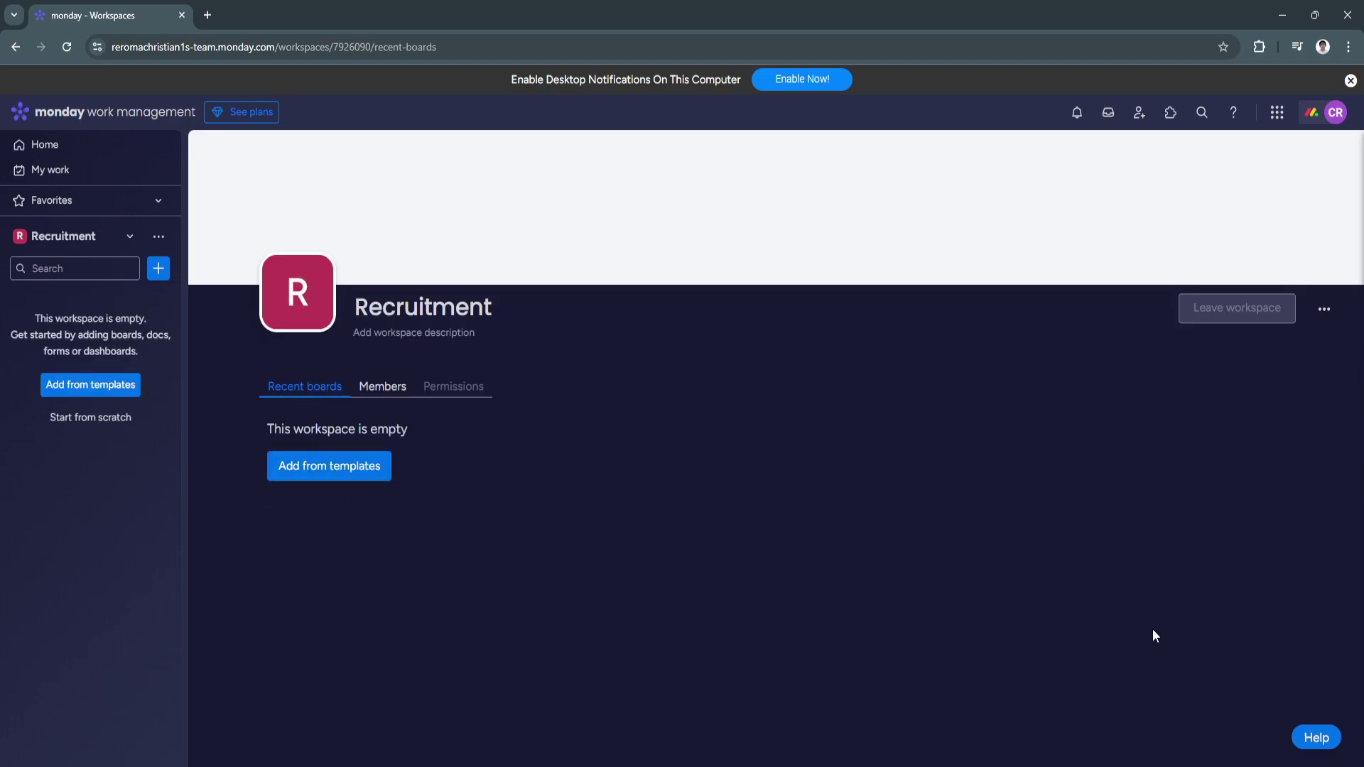
Filter the template center to the HR category and browse its recruitment and onboarding templates
{"action": "left_click", "coordinate": [312, 481]}
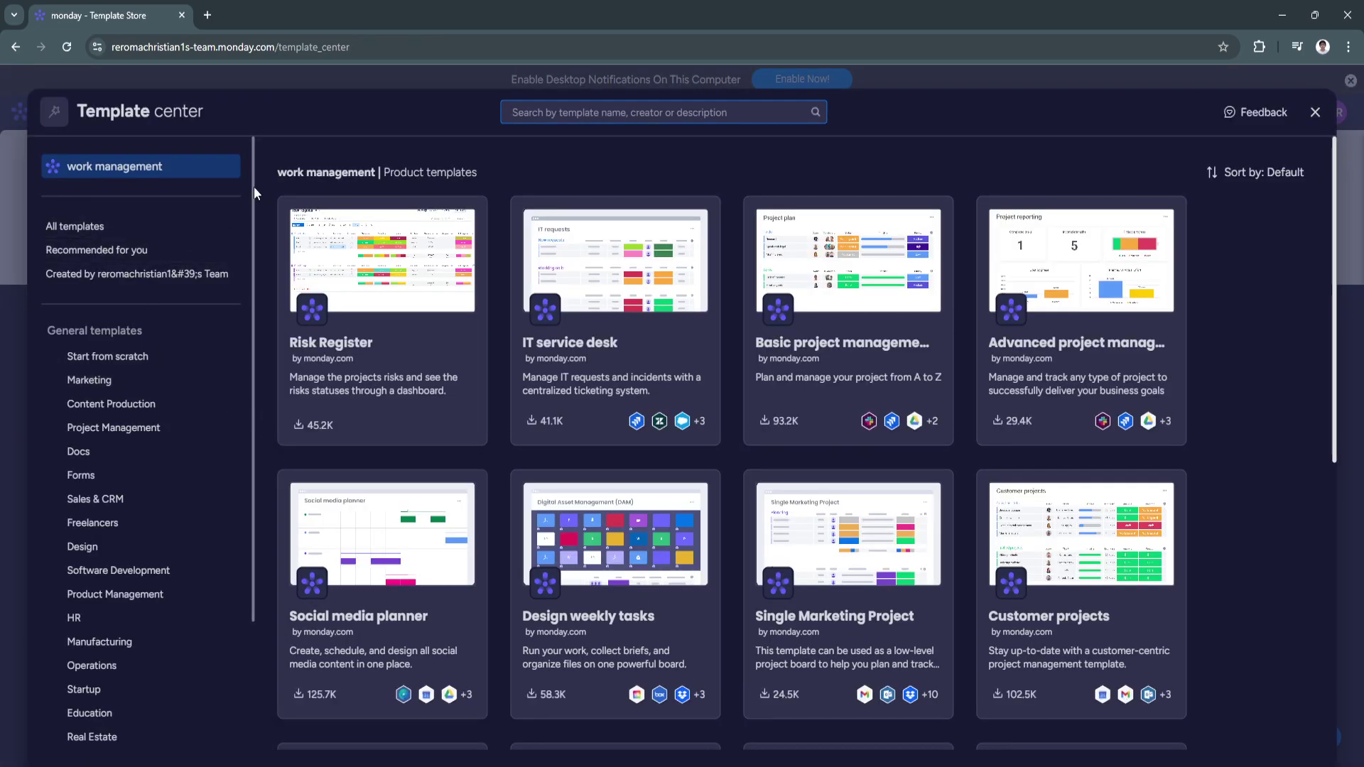
{"action": "mouse_move", "coordinate": [254, 186]}
{"action": "left_mouse_down"}
{"action": "mouse_move", "coordinate": [249, 330]}
{"action": "mouse_move", "coordinate": [254, 185]}
{"action": "left_mouse_up"}
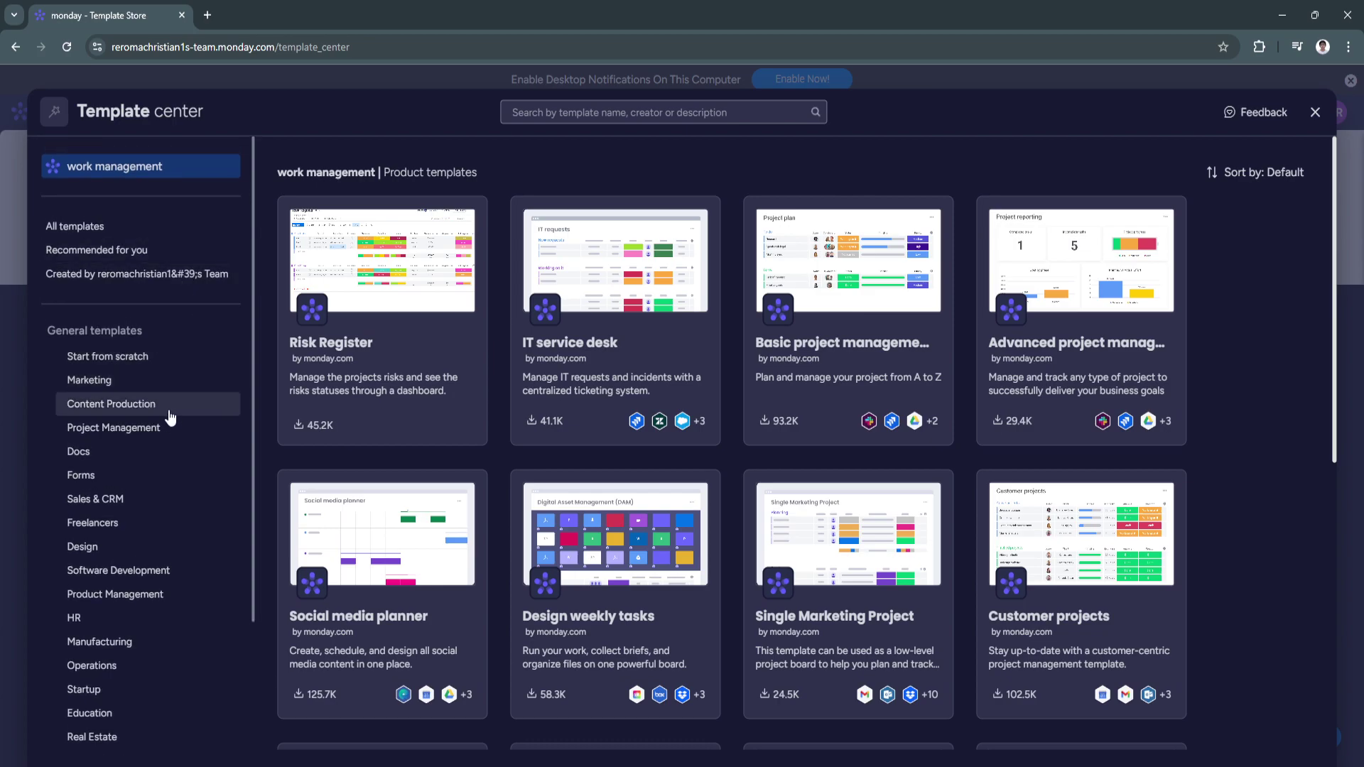
{"action": "scroll", "coordinate": [142, 408], "scroll_direction": "down", "scroll_amount": 3}
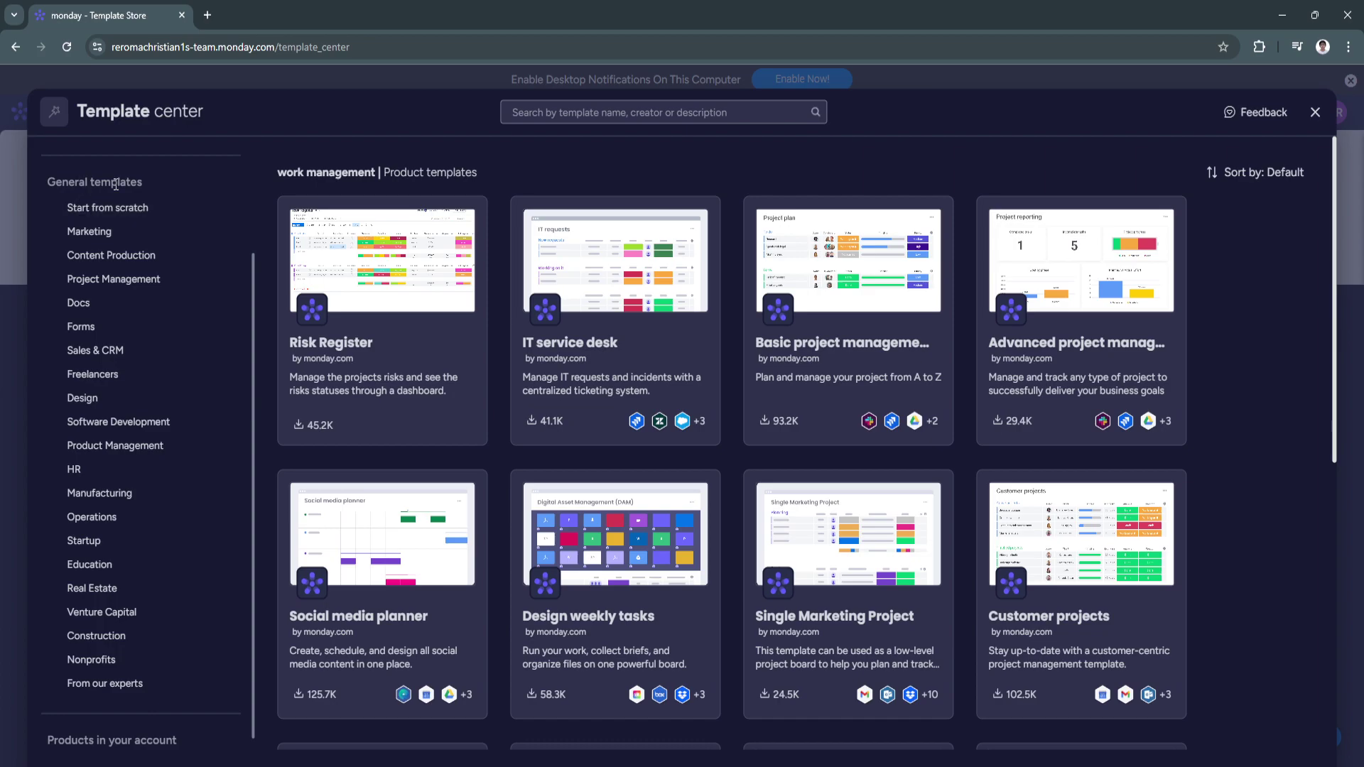
{"action": "left_click", "coordinate": [74, 470]}
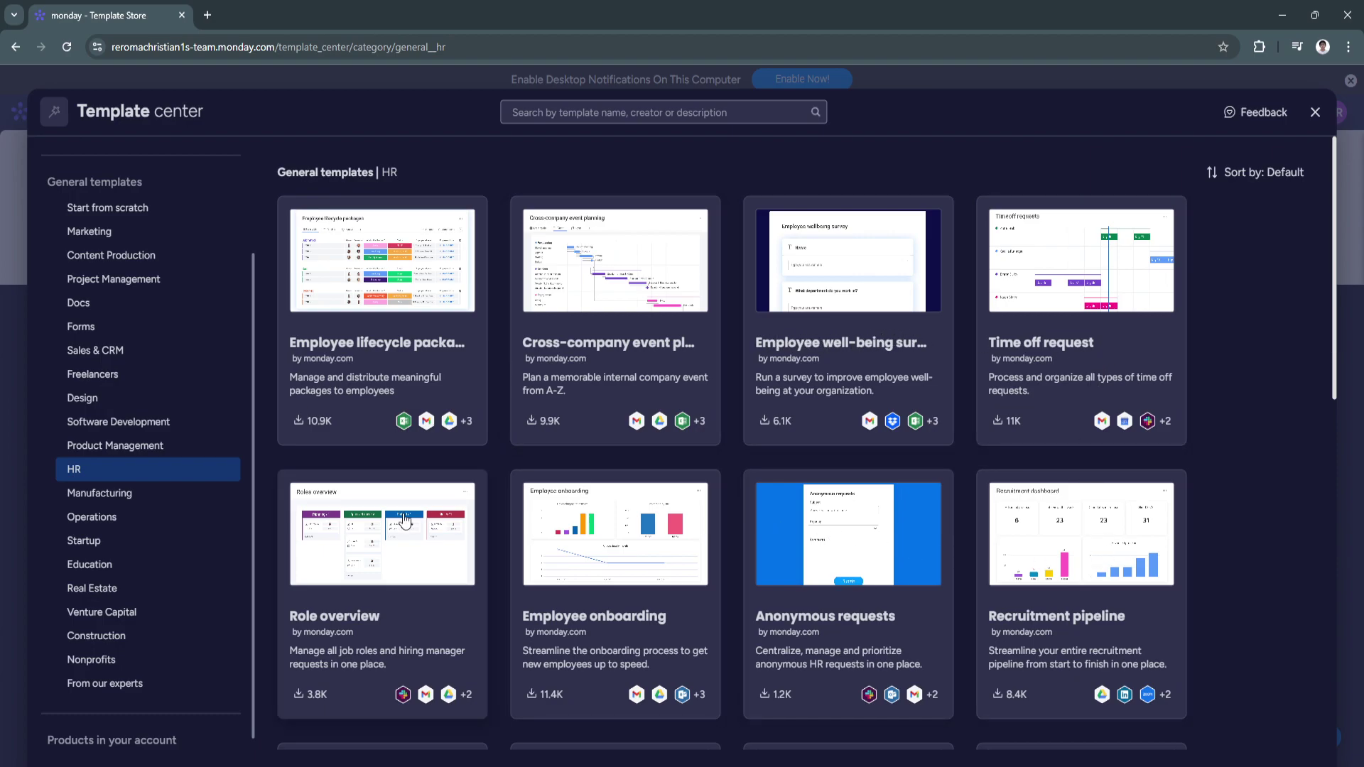
{"action": "scroll", "coordinate": [668, 506], "scroll_direction": "down", "scroll_amount": 1}
{"action": "scroll", "coordinate": [669, 506], "scroll_direction": "down", "scroll_amount": 1}
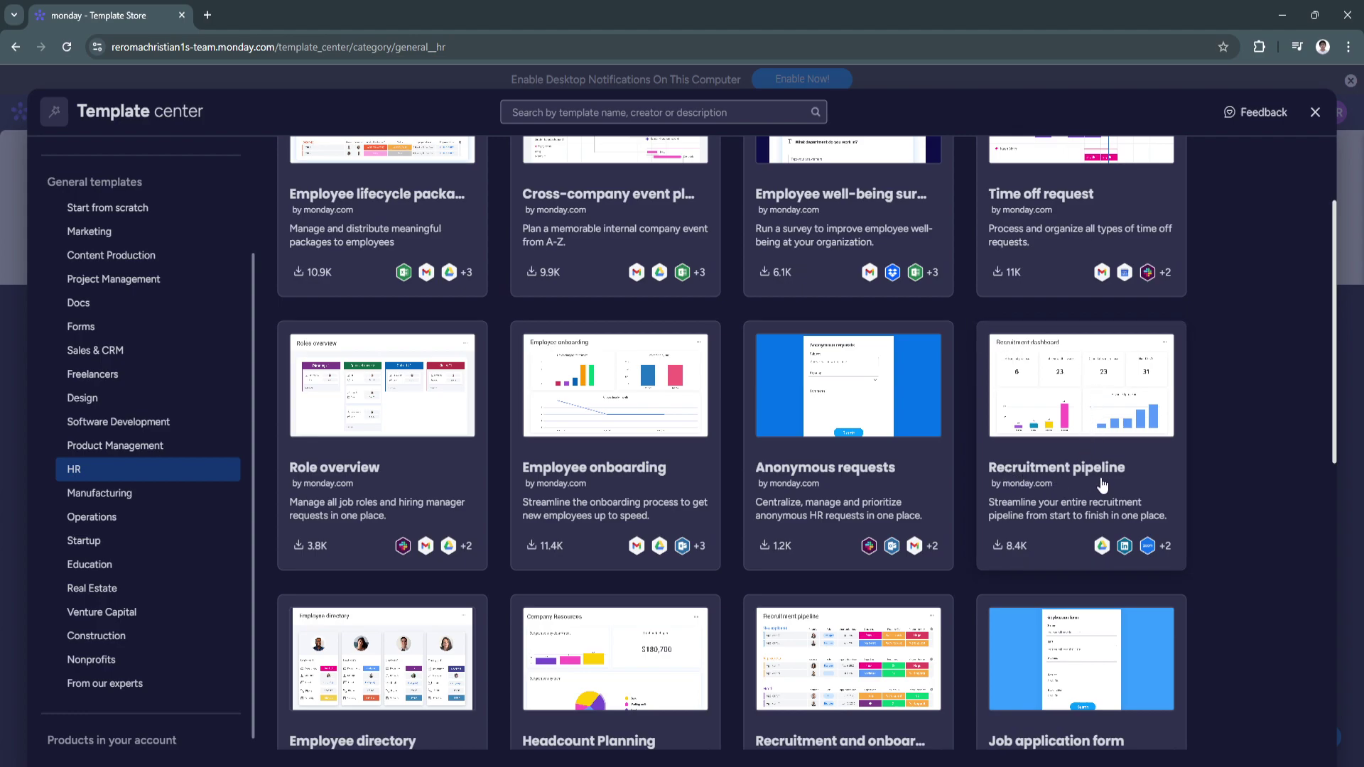
{"action": "scroll", "coordinate": [965, 461], "scroll_direction": "down", "scroll_amount": 3}
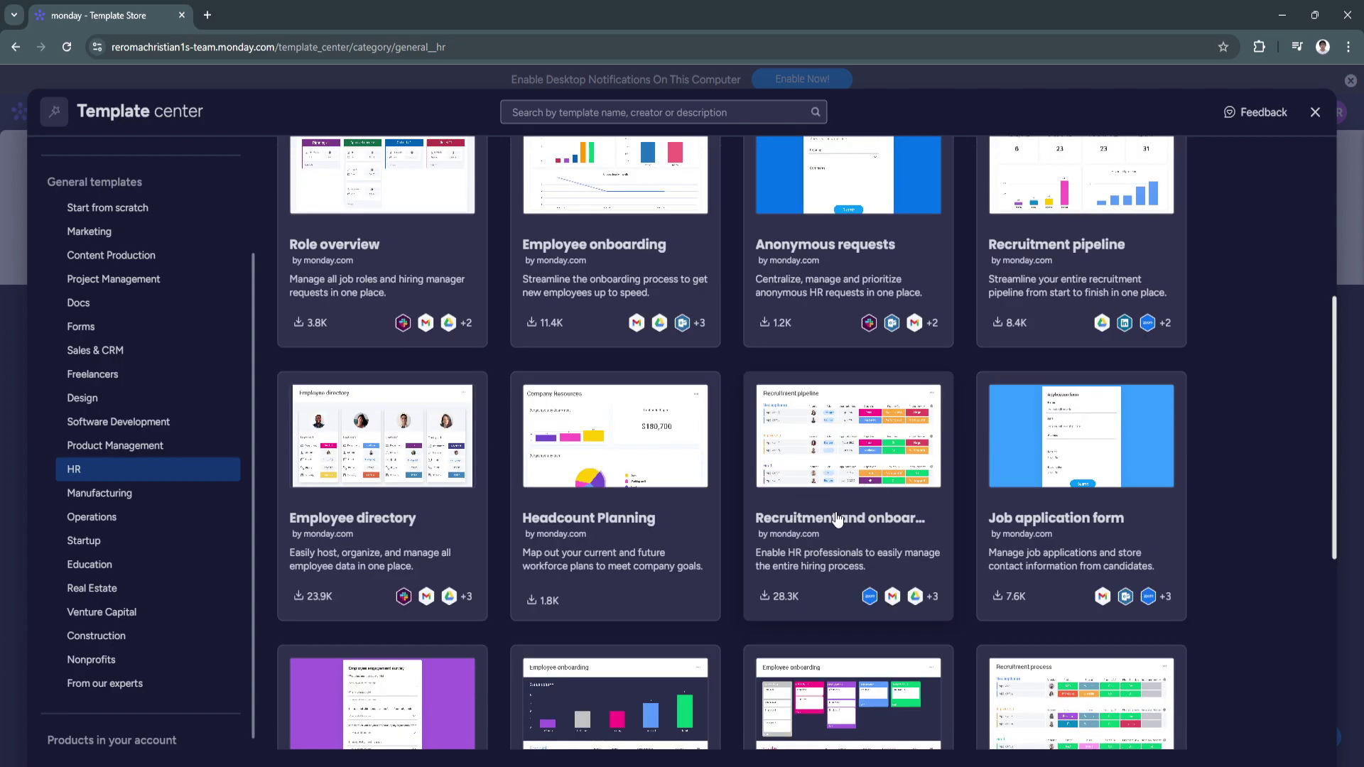
{"action": "scroll", "coordinate": [803, 522], "scroll_direction": "down", "scroll_amount": 2}
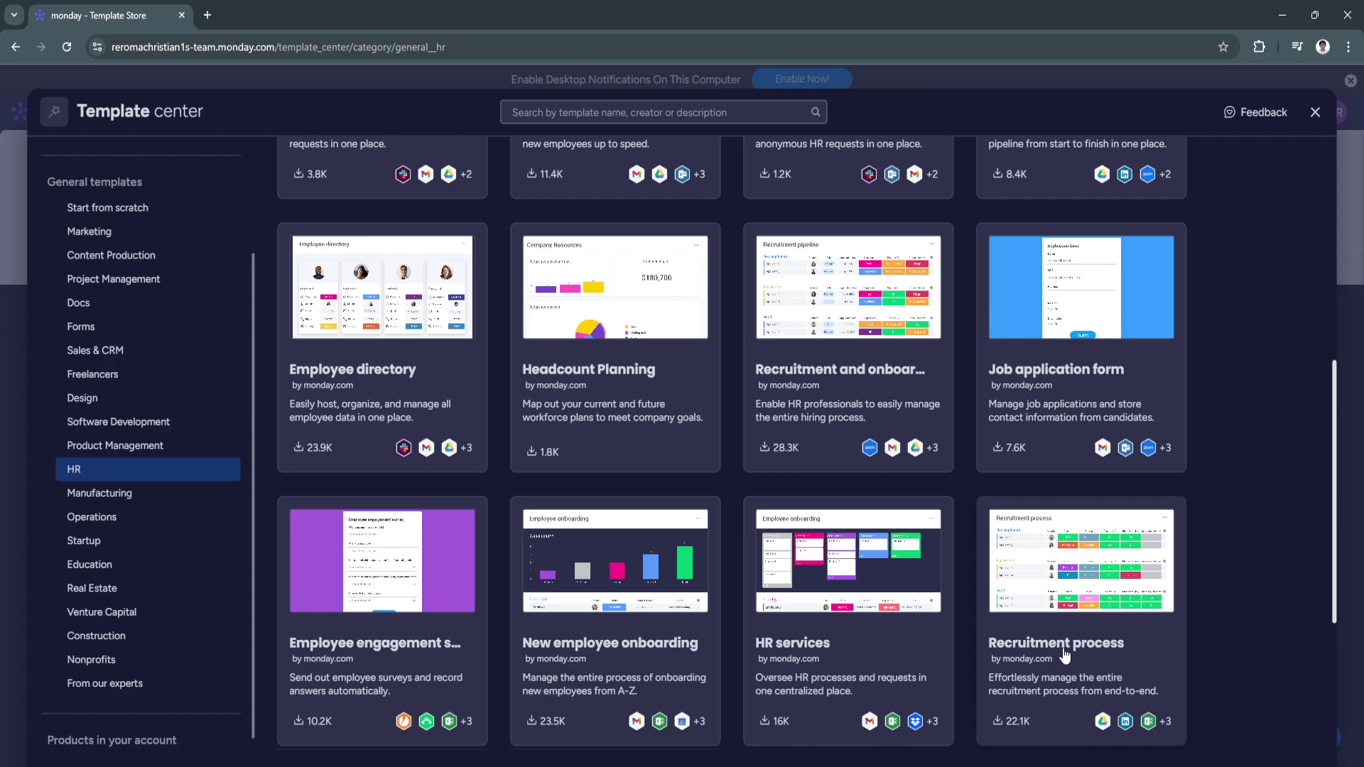
{"action": "scroll", "coordinate": [380, 586], "scroll_direction": "down", "scroll_amount": 3}
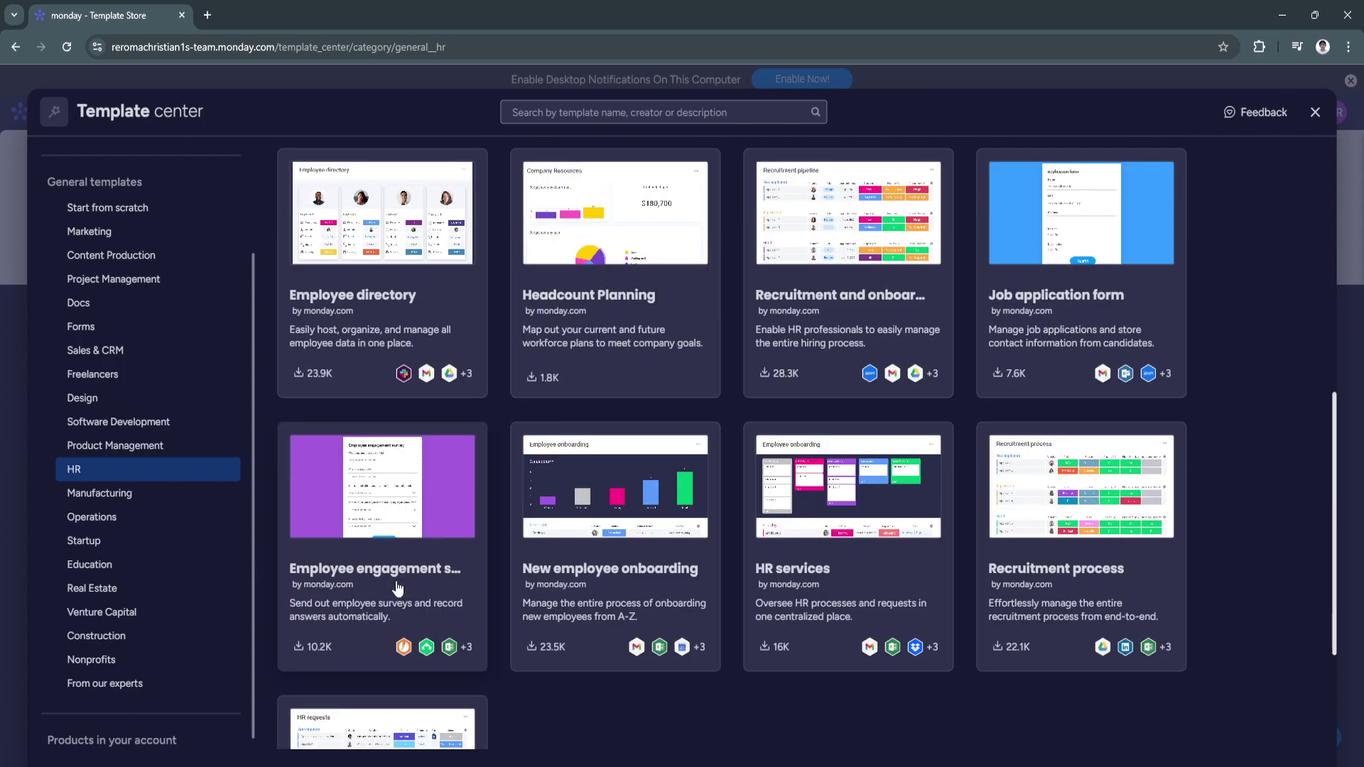
{"action": "scroll", "coordinate": [913, 618], "scroll_direction": "up", "scroll_amount": 2}
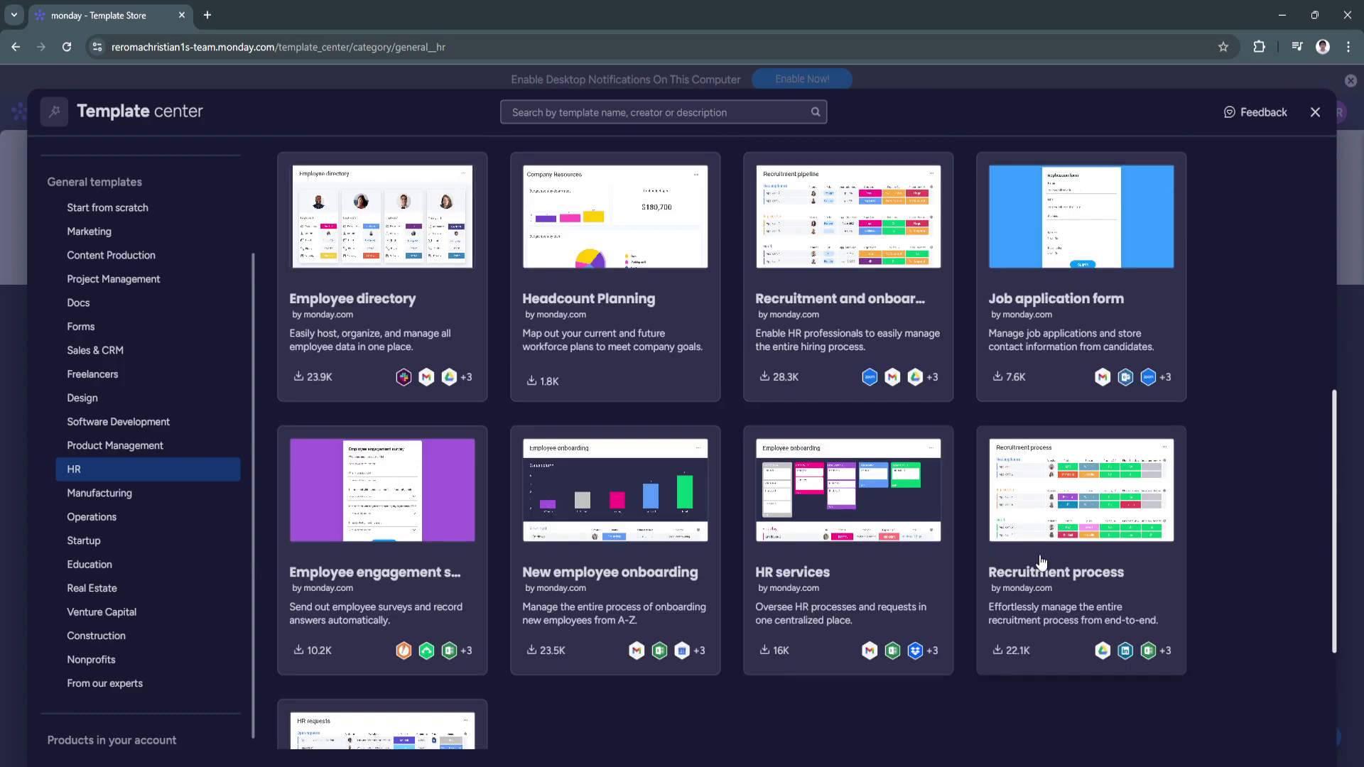
{"action": "scroll", "coordinate": [1007, 559], "scroll_direction": "up", "scroll_amount": 1}
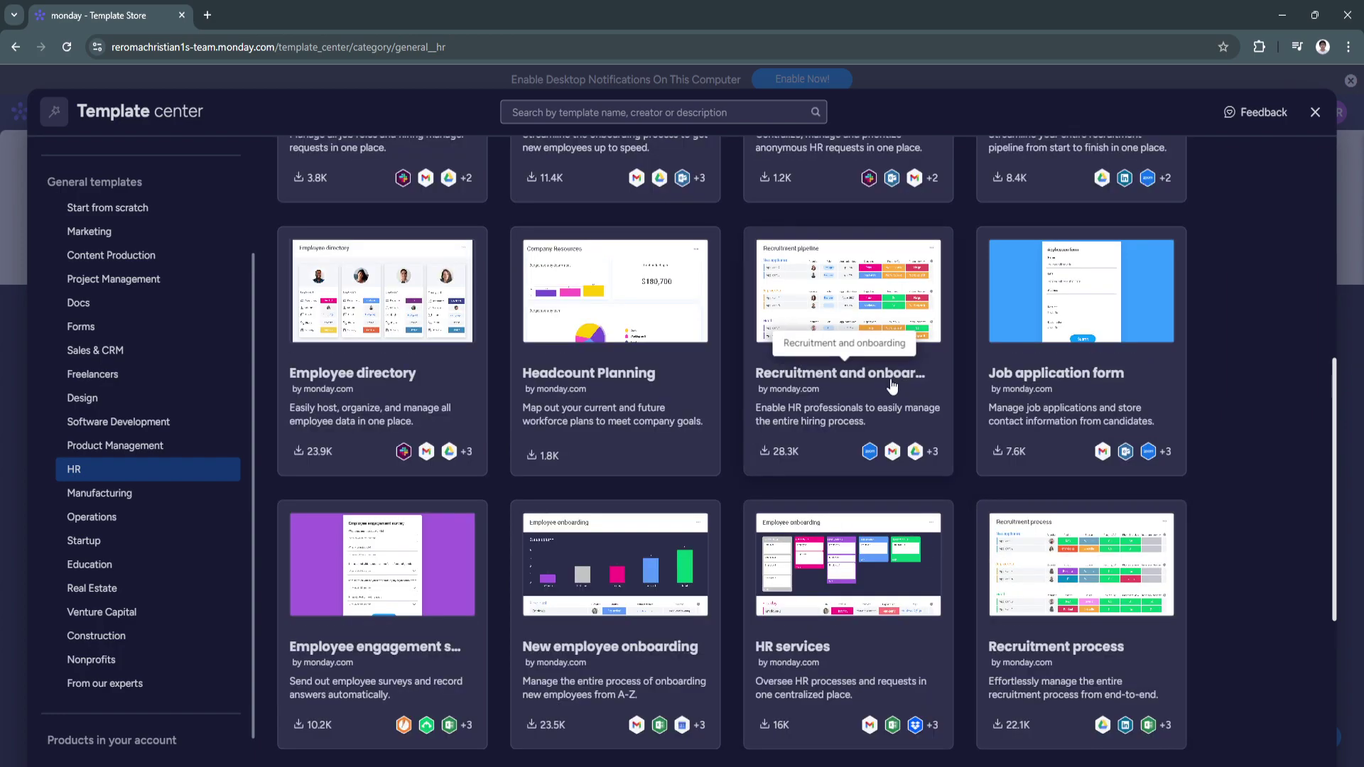
Apply the Recruitment and onboarding template, then view its Employee onboarding checklist board
{"action": "left_click", "coordinate": [817, 383]}
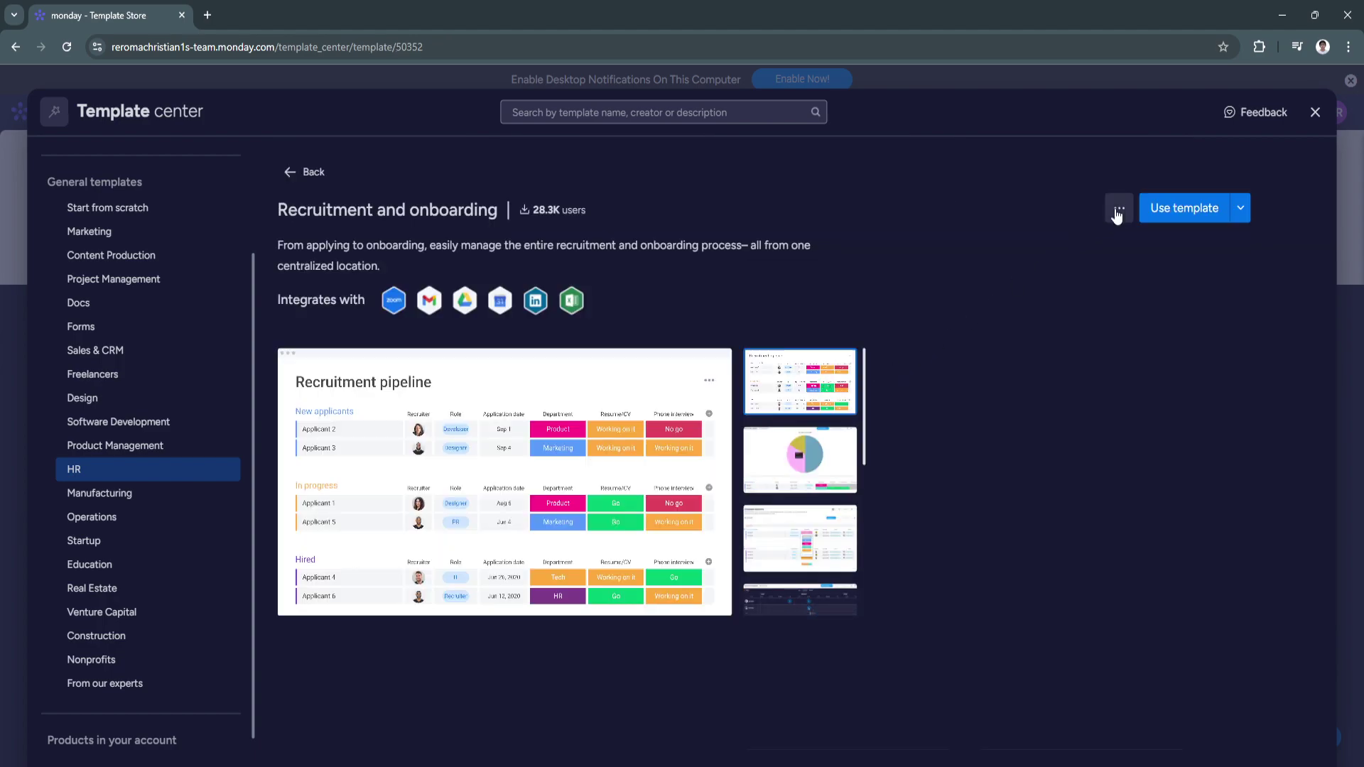
{"action": "left_click", "coordinate": [1154, 222]}
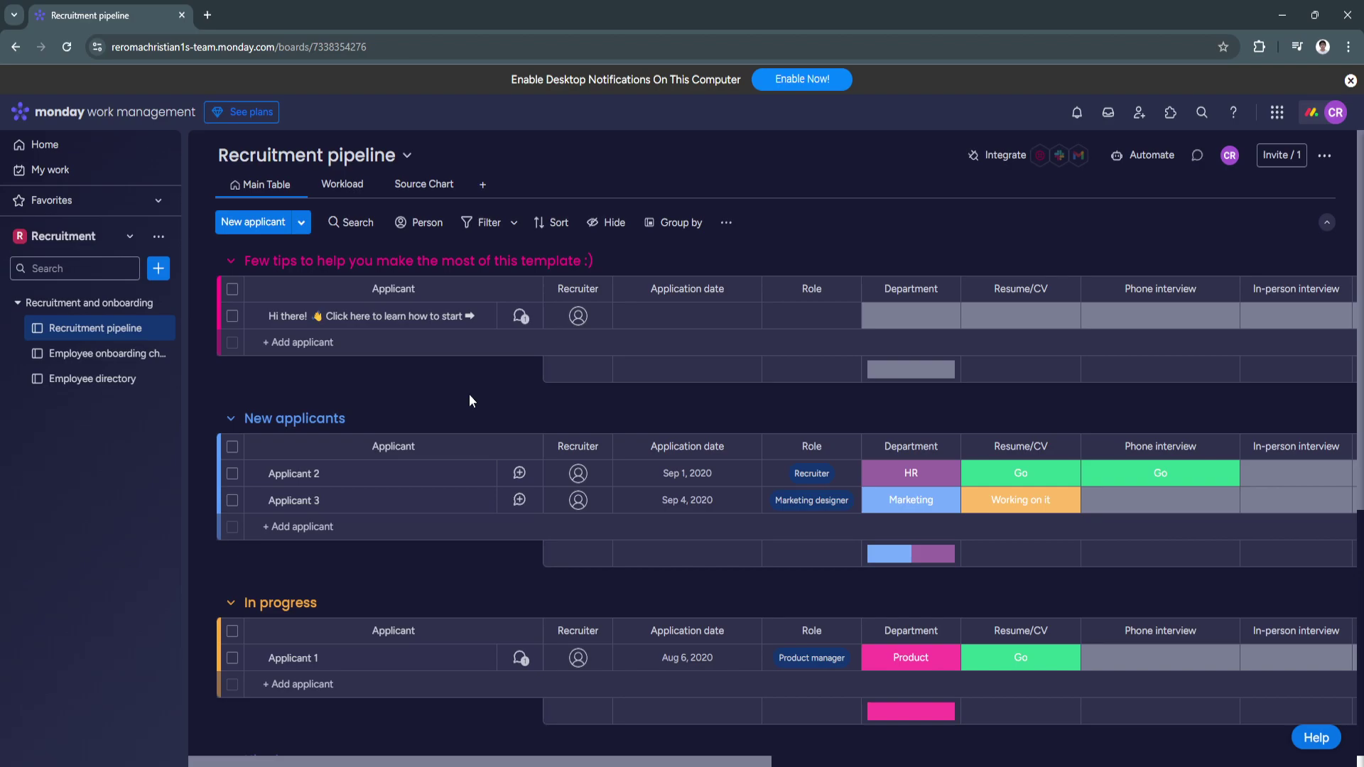
{"action": "left_click", "coordinate": [91, 353]}
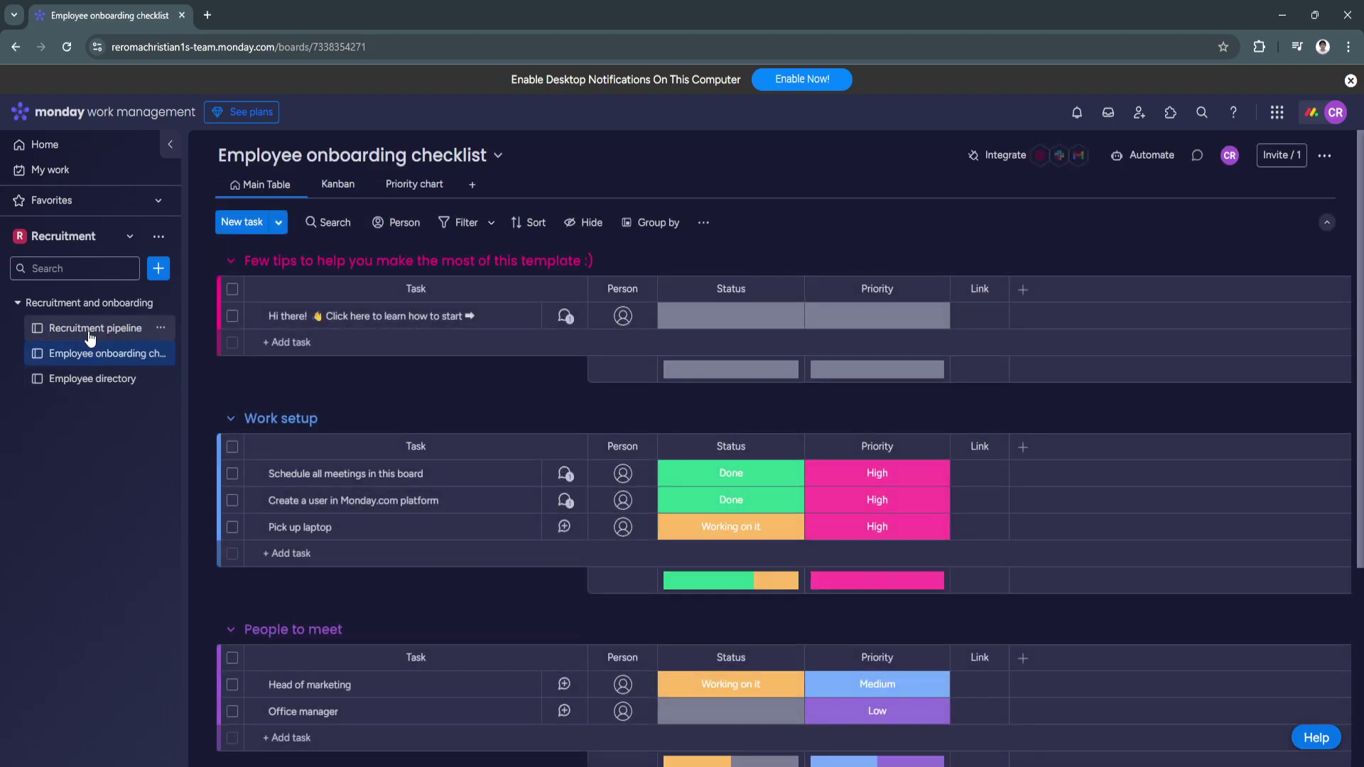
On the Recruitment pipeline board, open the 'Hi there!' item's updates and read the full welcome note
{"action": "left_click", "coordinate": [90, 330]}
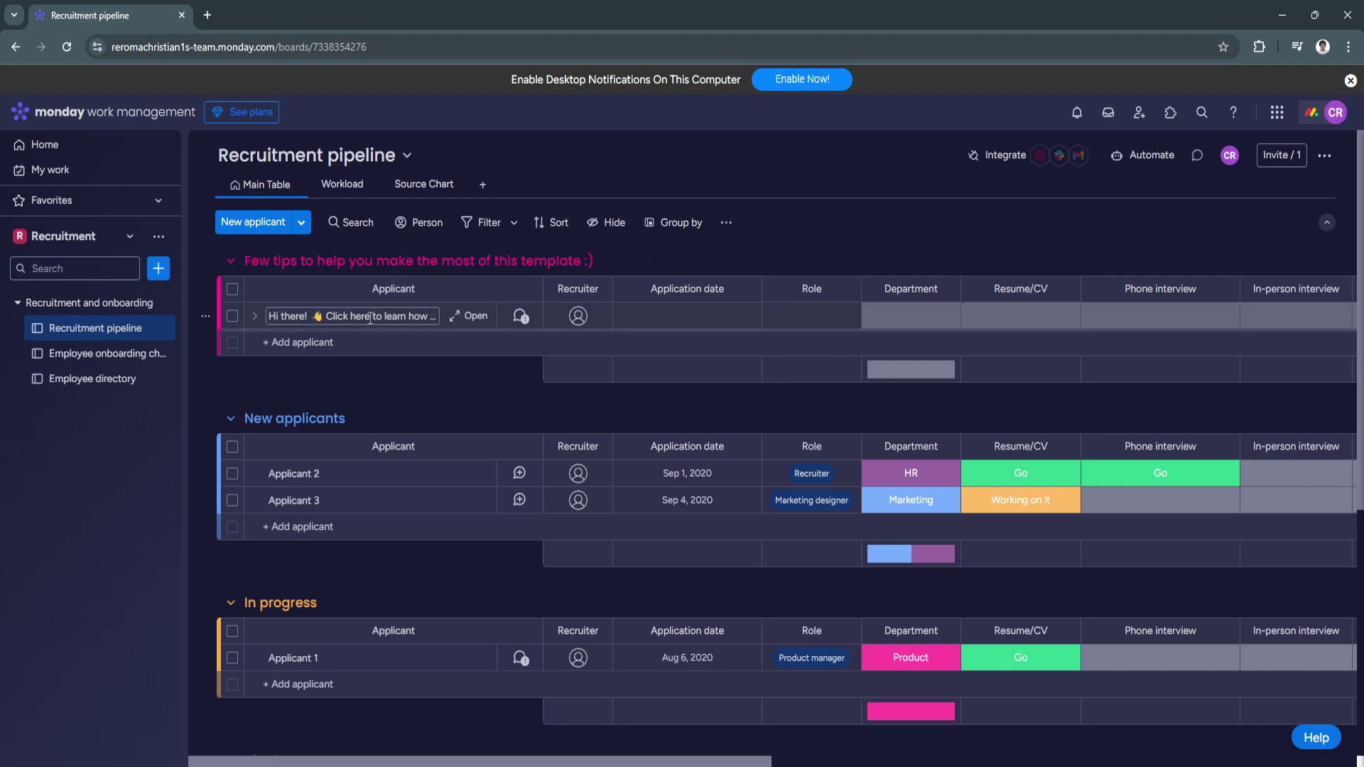
{"action": "left_click", "coordinate": [413, 317]}
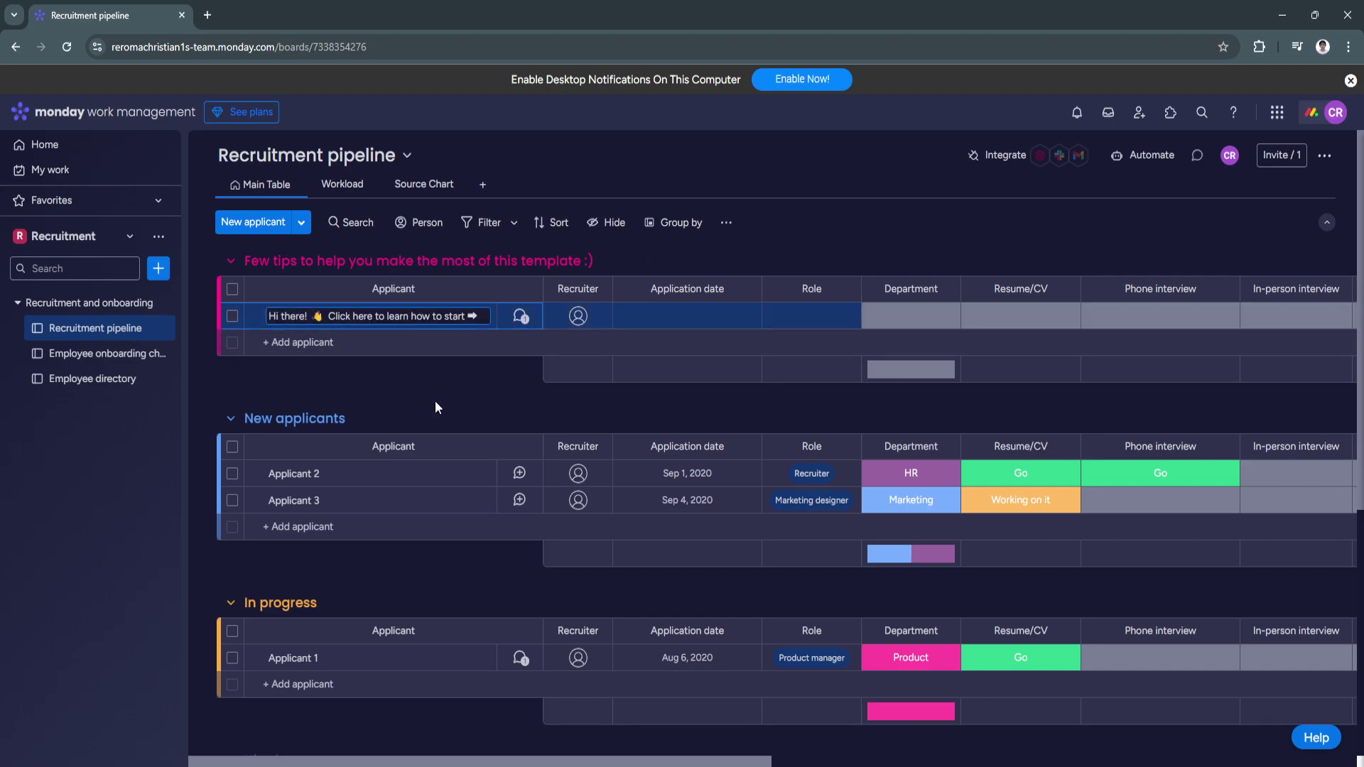
{"action": "left_click", "coordinate": [436, 406]}
{"action": "left_click", "coordinate": [481, 318]}
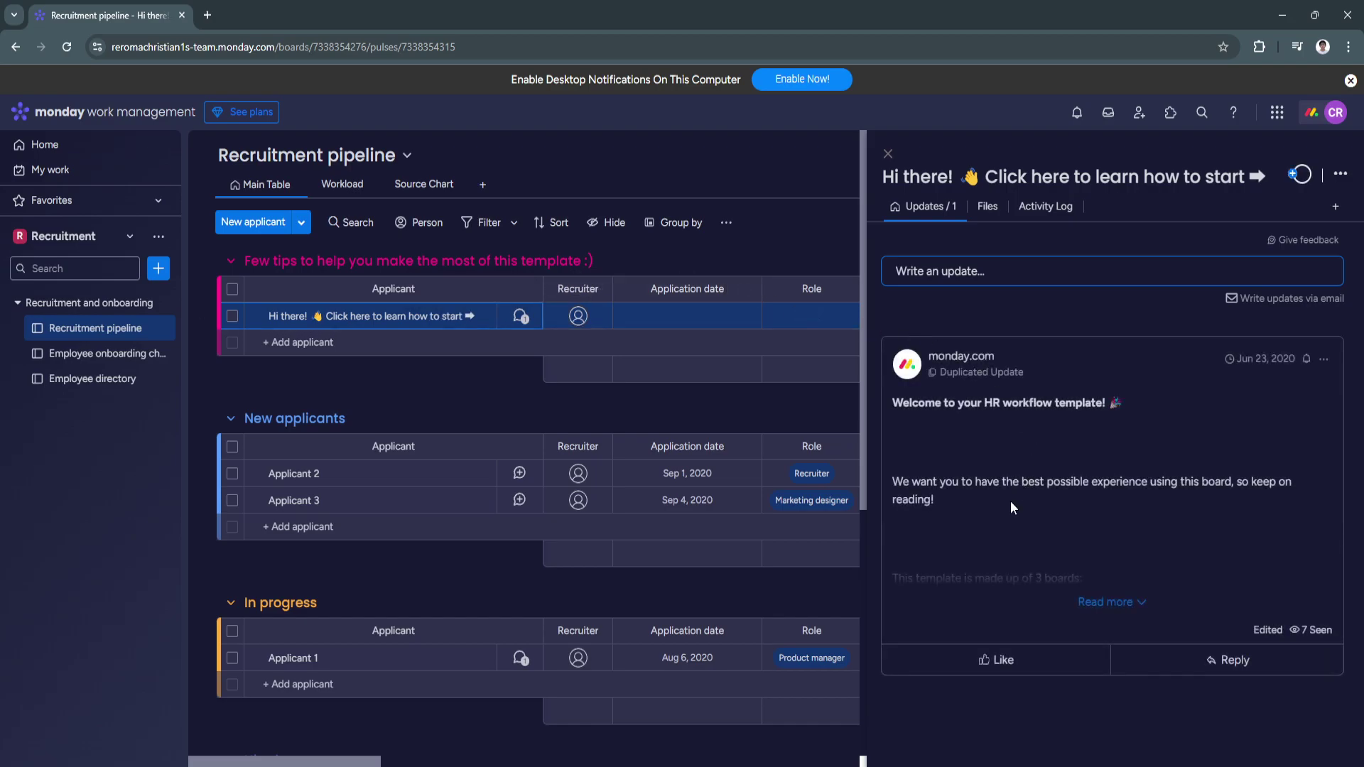
{"action": "left_click", "coordinate": [1105, 601]}
{"action": "scroll", "coordinate": [1085, 530], "scroll_direction": "down", "scroll_amount": 1}
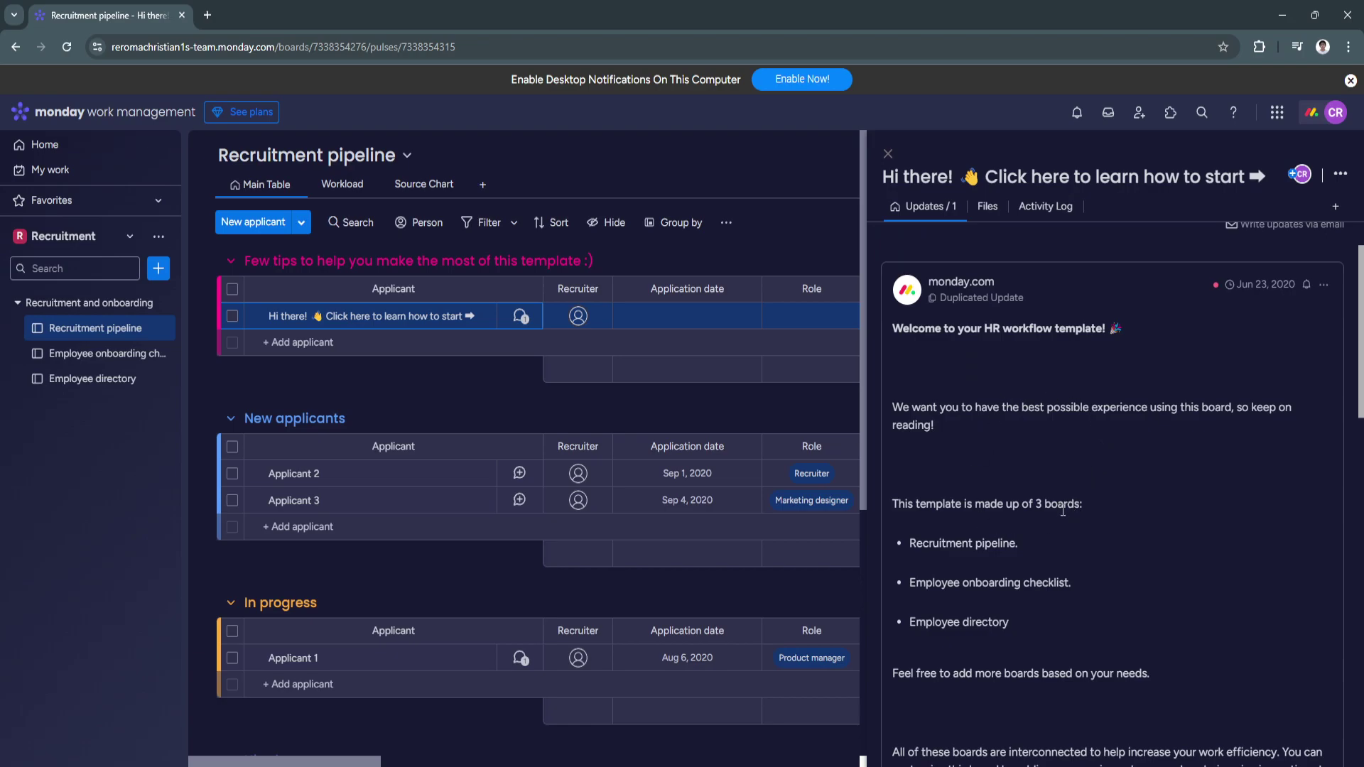
{"action": "scroll", "coordinate": [1089, 550], "scroll_direction": "down", "scroll_amount": 4}
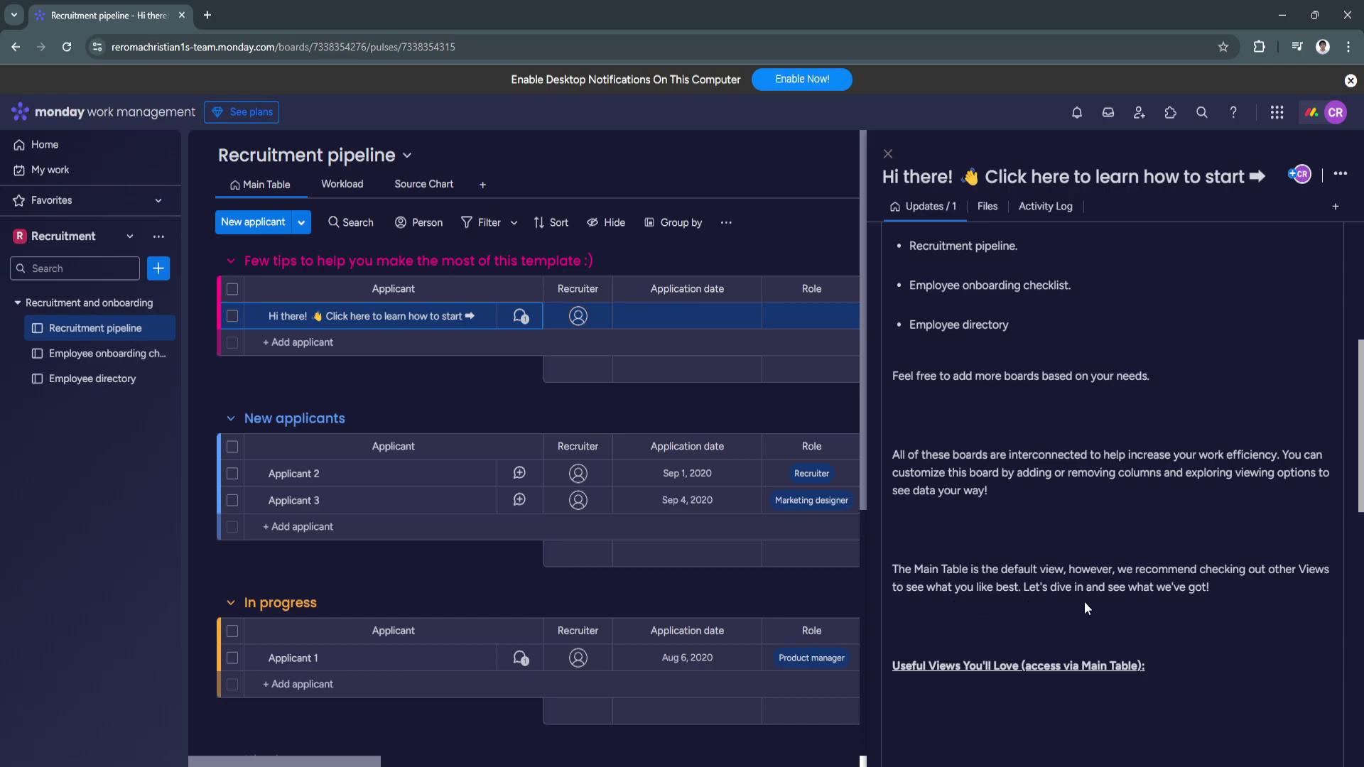
Close the welcome item's updates and leave Applicant 2's name unchanged
{"action": "left_click", "coordinate": [887, 154]}
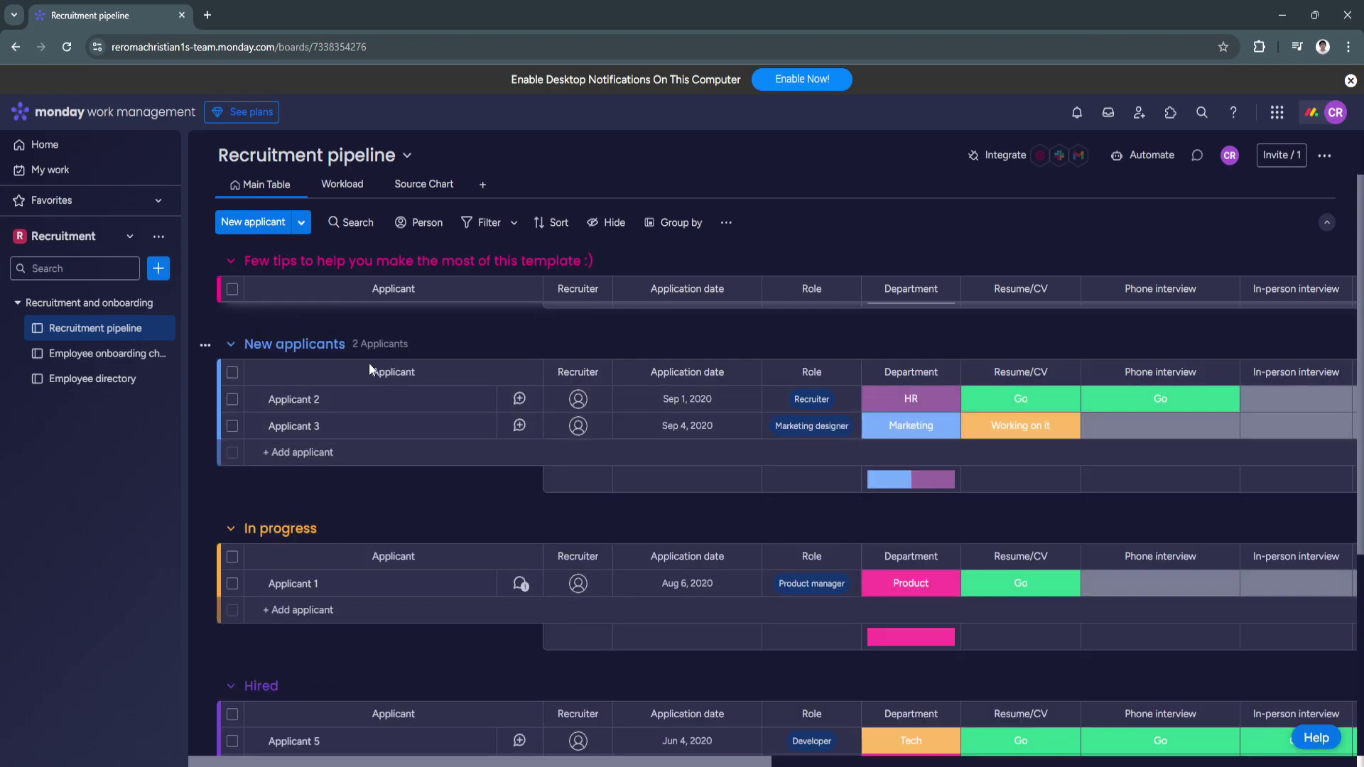
{"action": "left_click", "coordinate": [306, 401]}
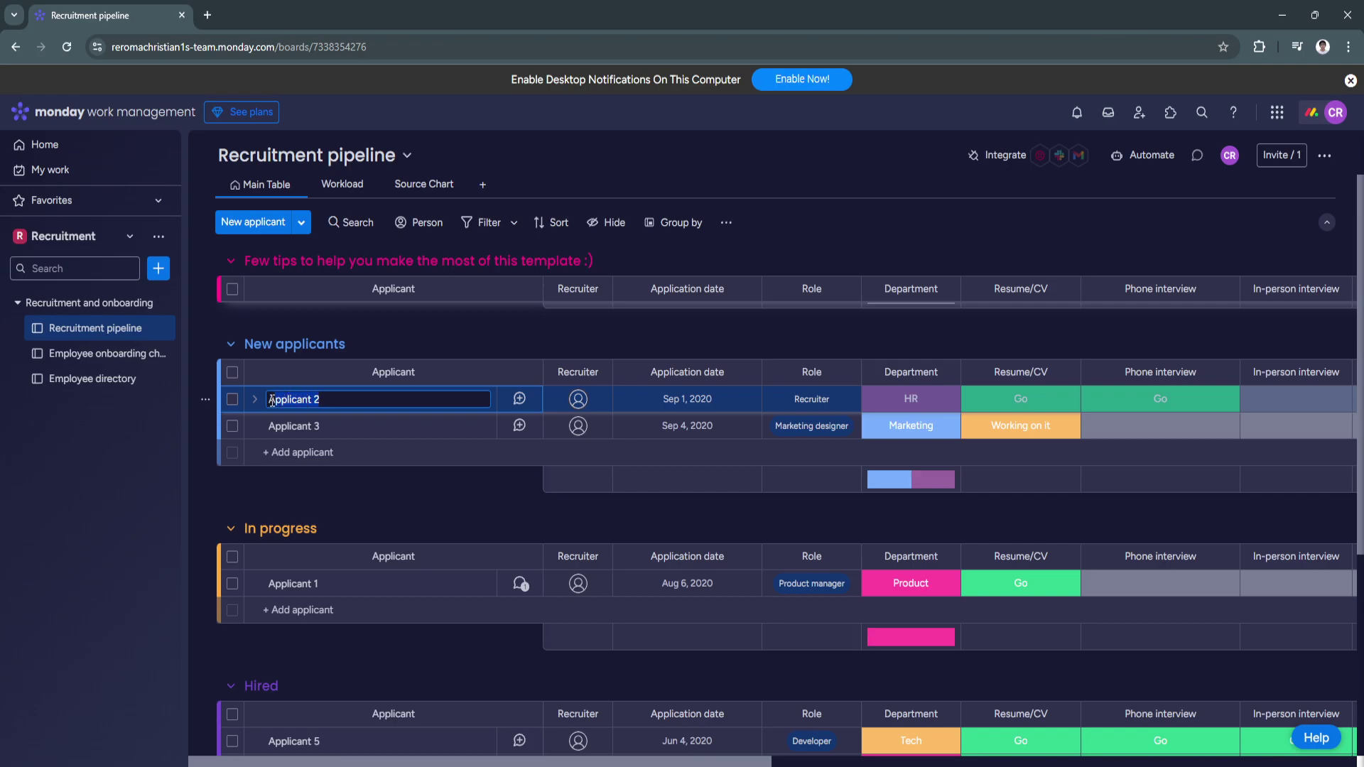
{"action": "left_click", "coordinate": [357, 488]}
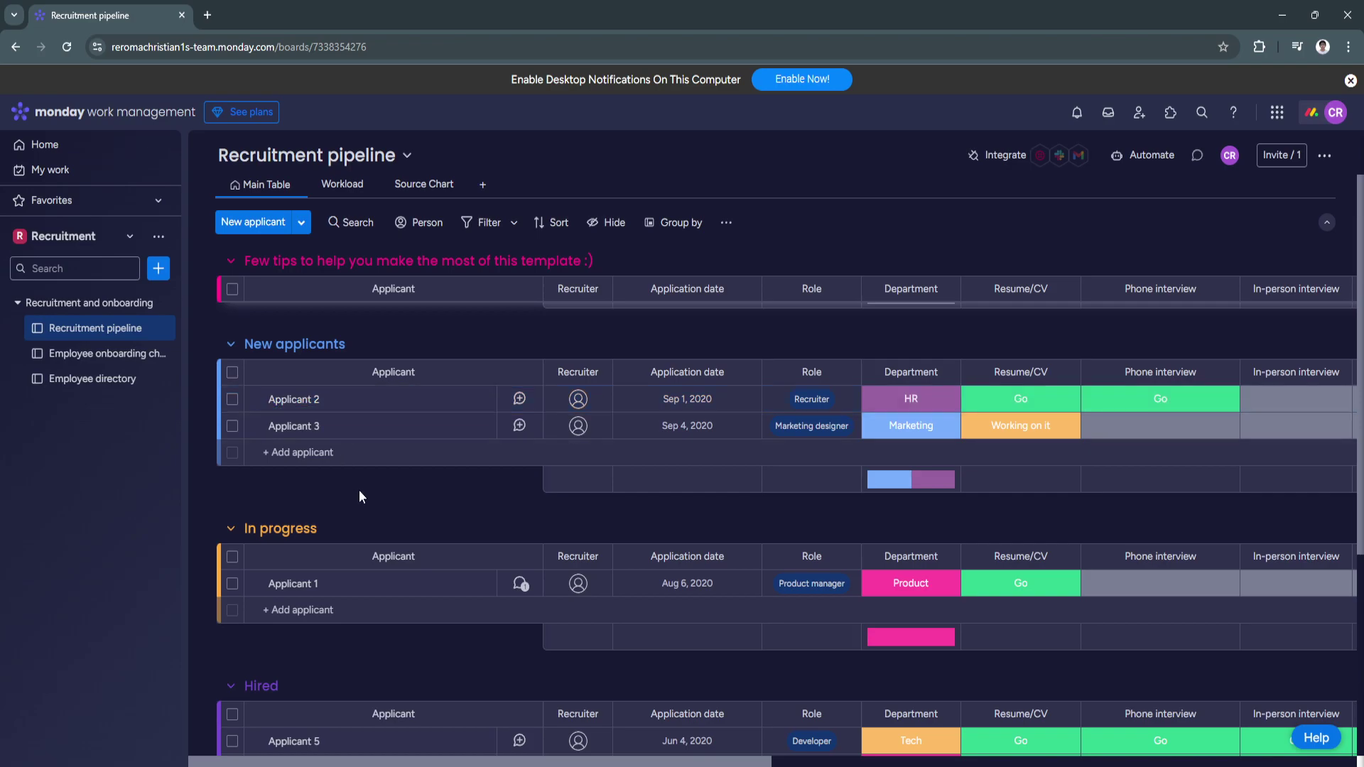
Close Applicant 2's updates panel without posting, then show its recruiter choices
{"action": "left_click", "coordinate": [519, 400]}
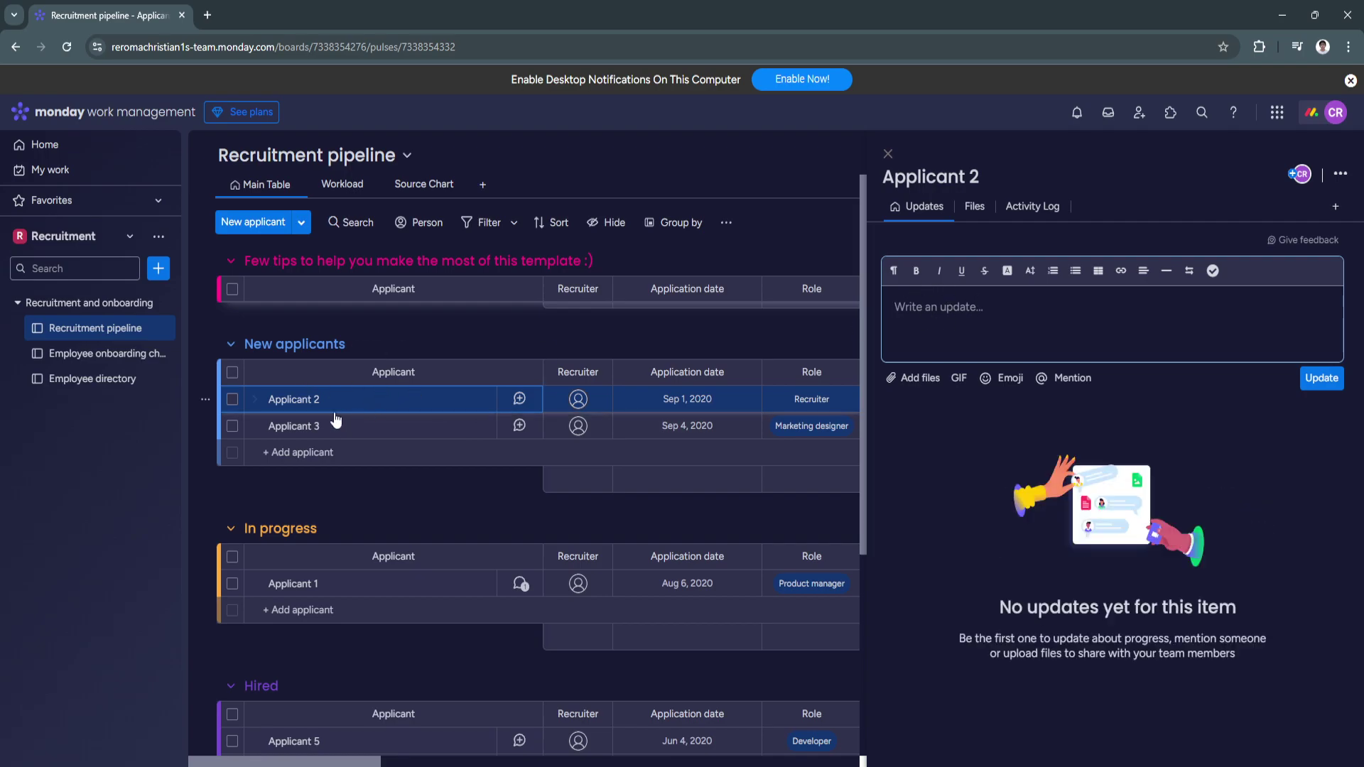
{"action": "left_click", "coordinate": [457, 513]}
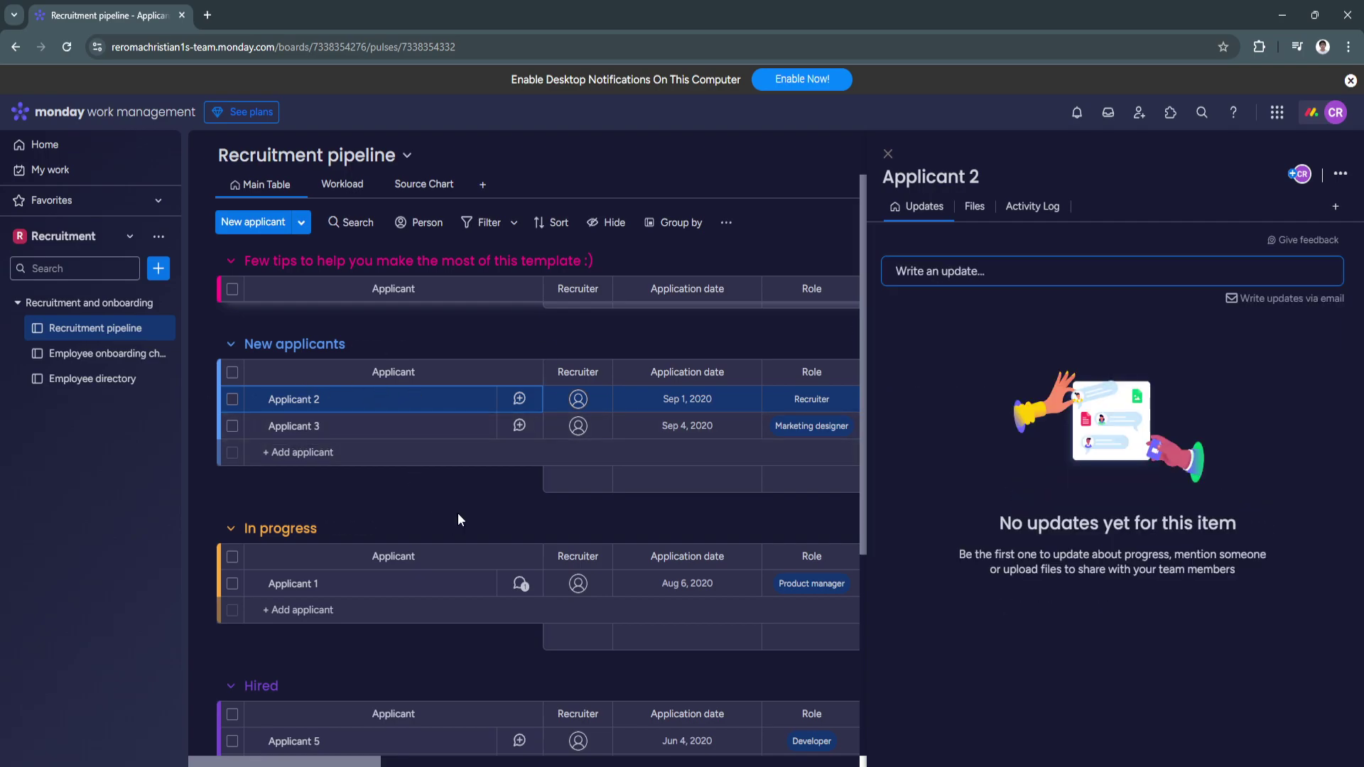
{"action": "left_click", "coordinate": [888, 154]}
{"action": "left_click", "coordinate": [579, 401]}
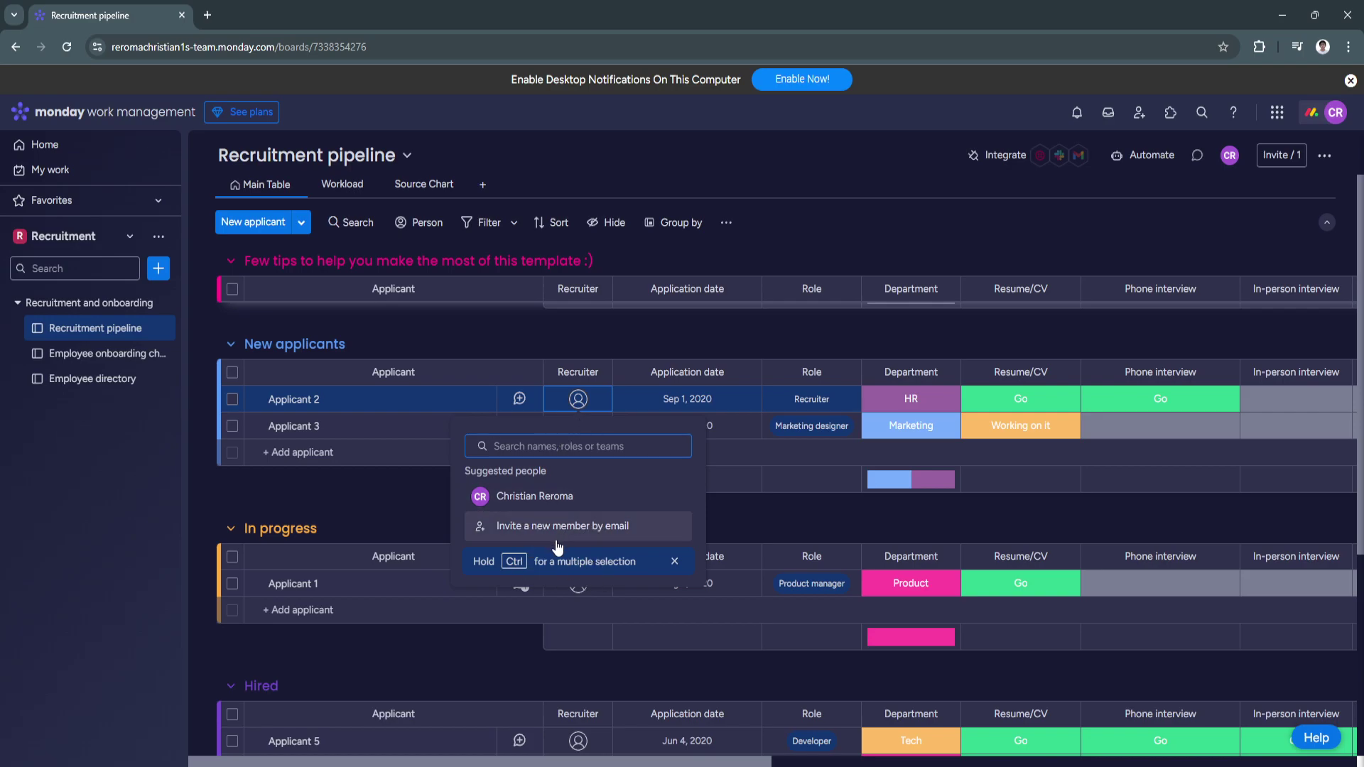
Dismiss Applicant 2's Recruiter picker without assigning anyone
{"action": "left_click", "coordinate": [384, 496]}
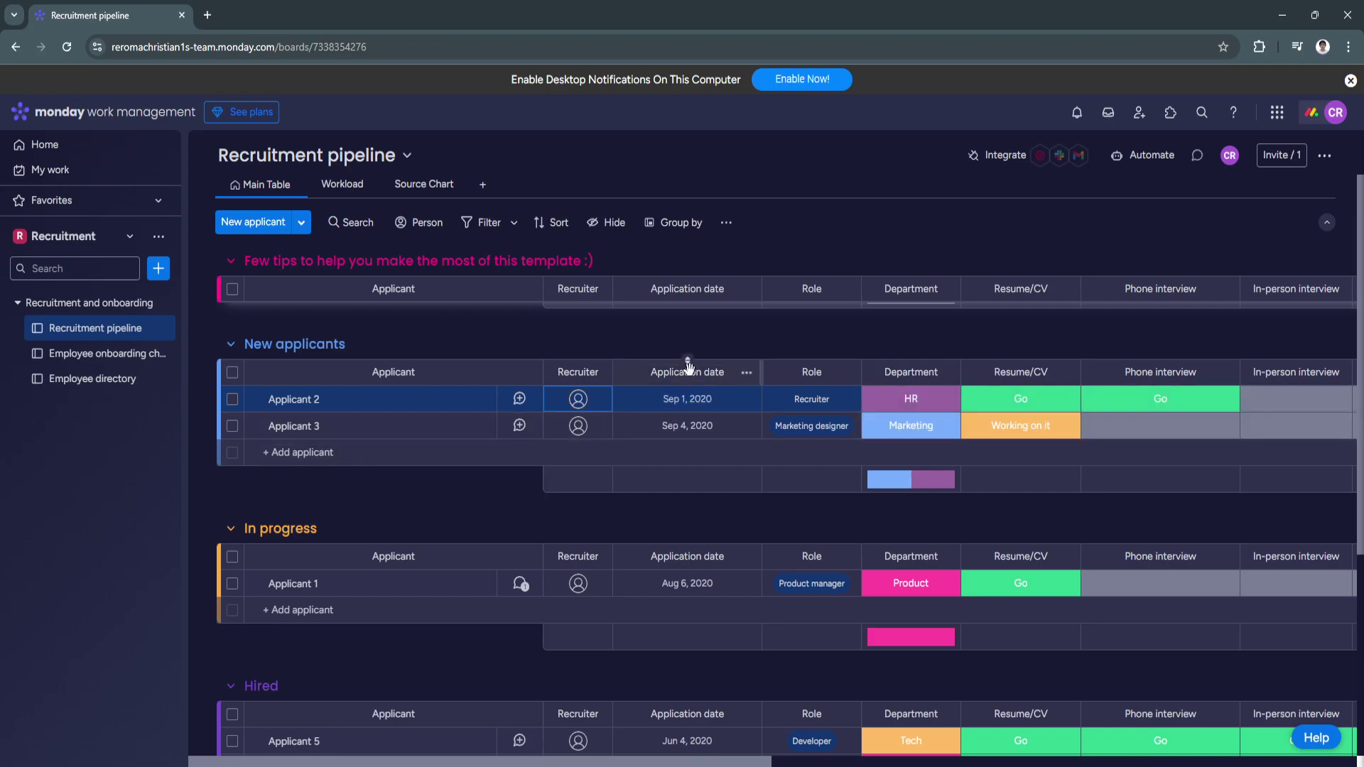
{"action": "left_click", "coordinate": [709, 402]}
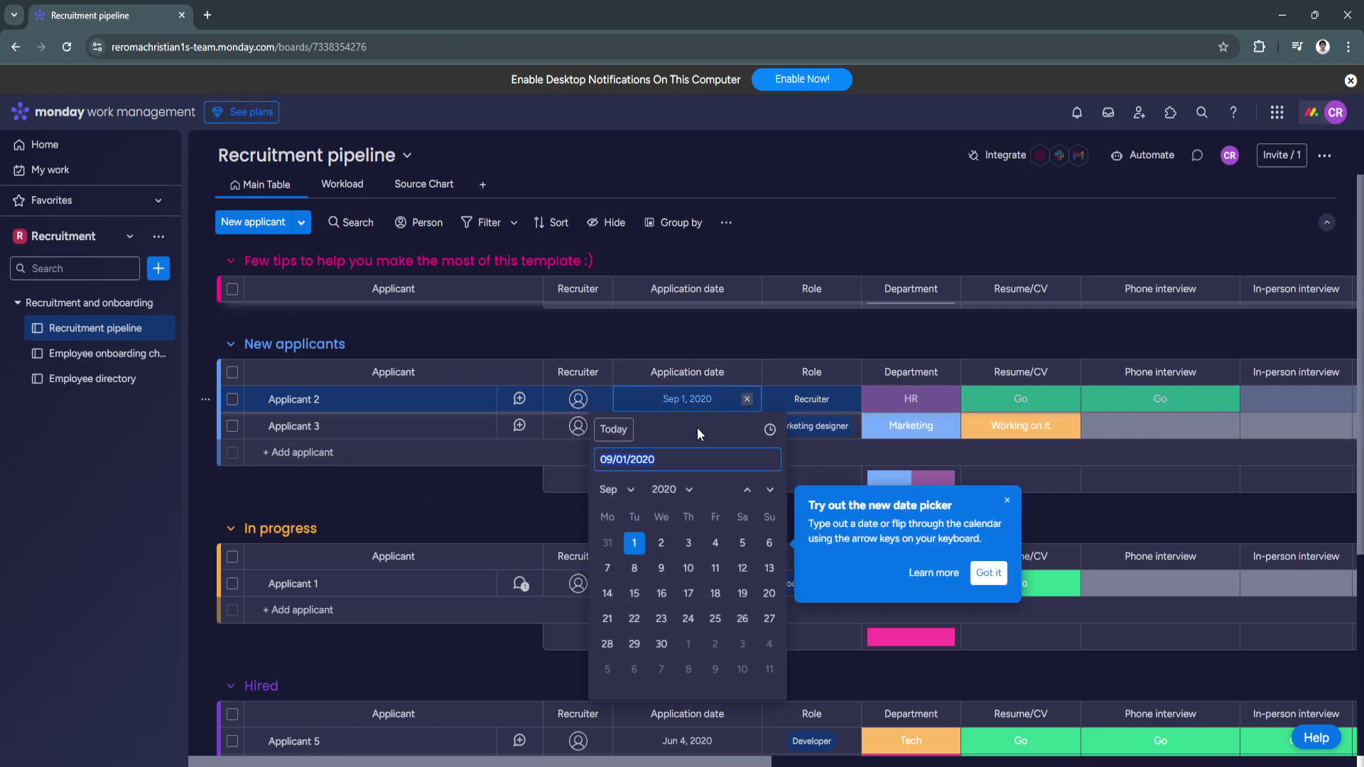
{"action": "left_click", "coordinate": [474, 502]}
{"action": "left_click", "coordinate": [813, 402]}
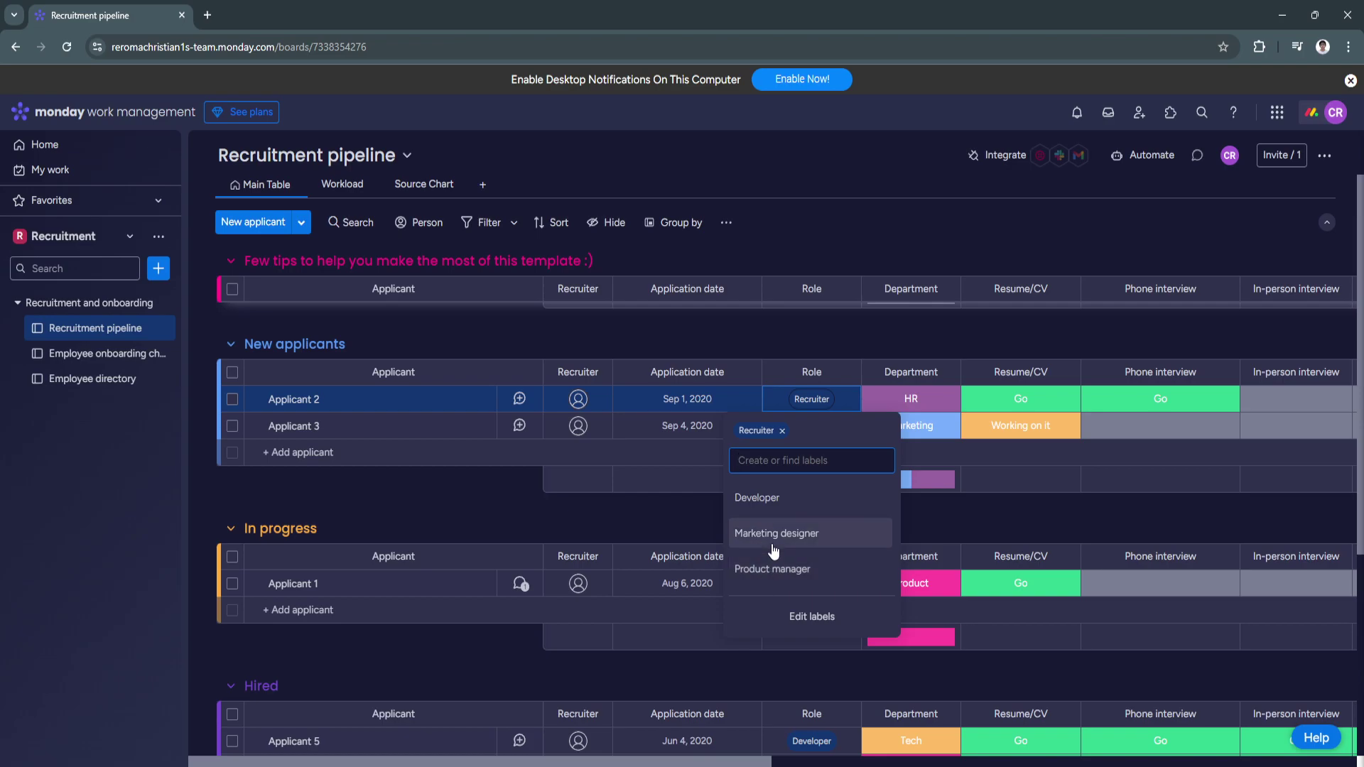
{"action": "left_click", "coordinate": [818, 615]}
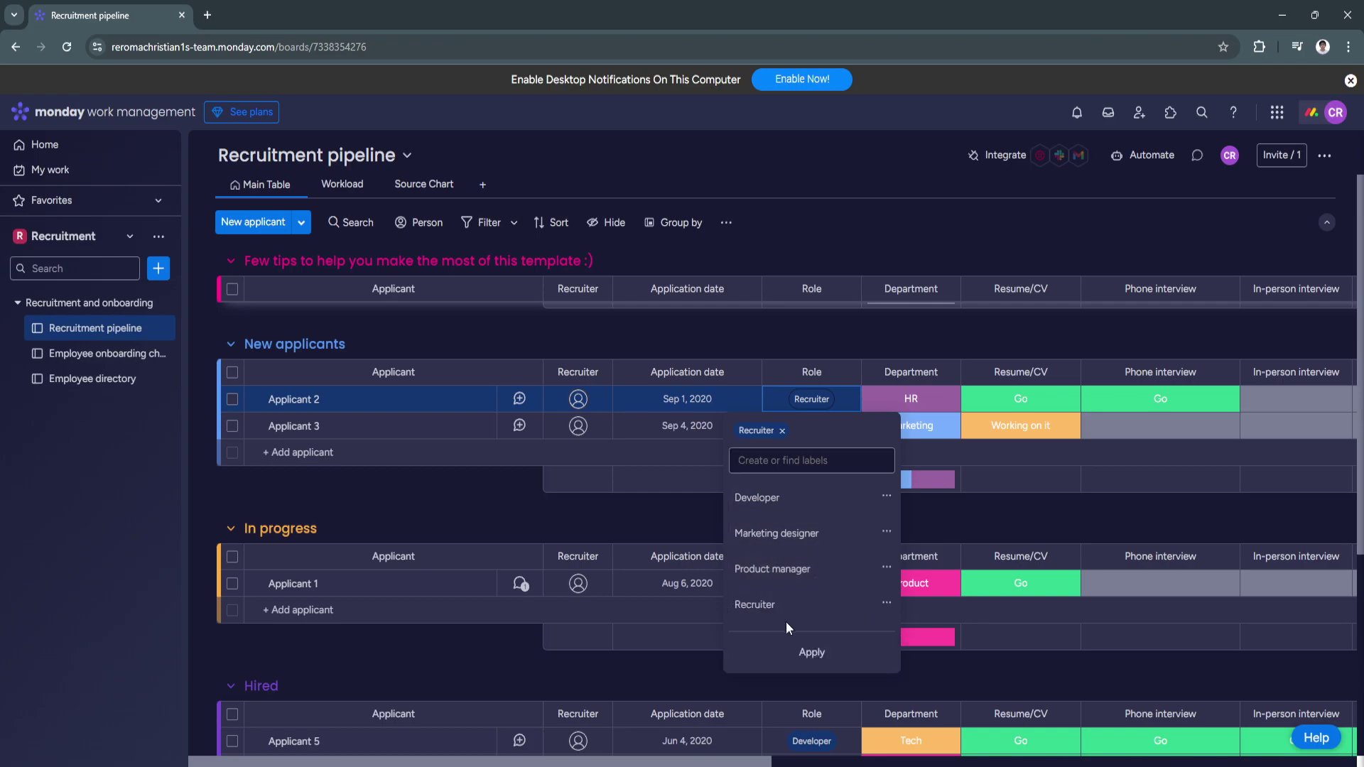
{"action": "left_click", "coordinate": [629, 509]}
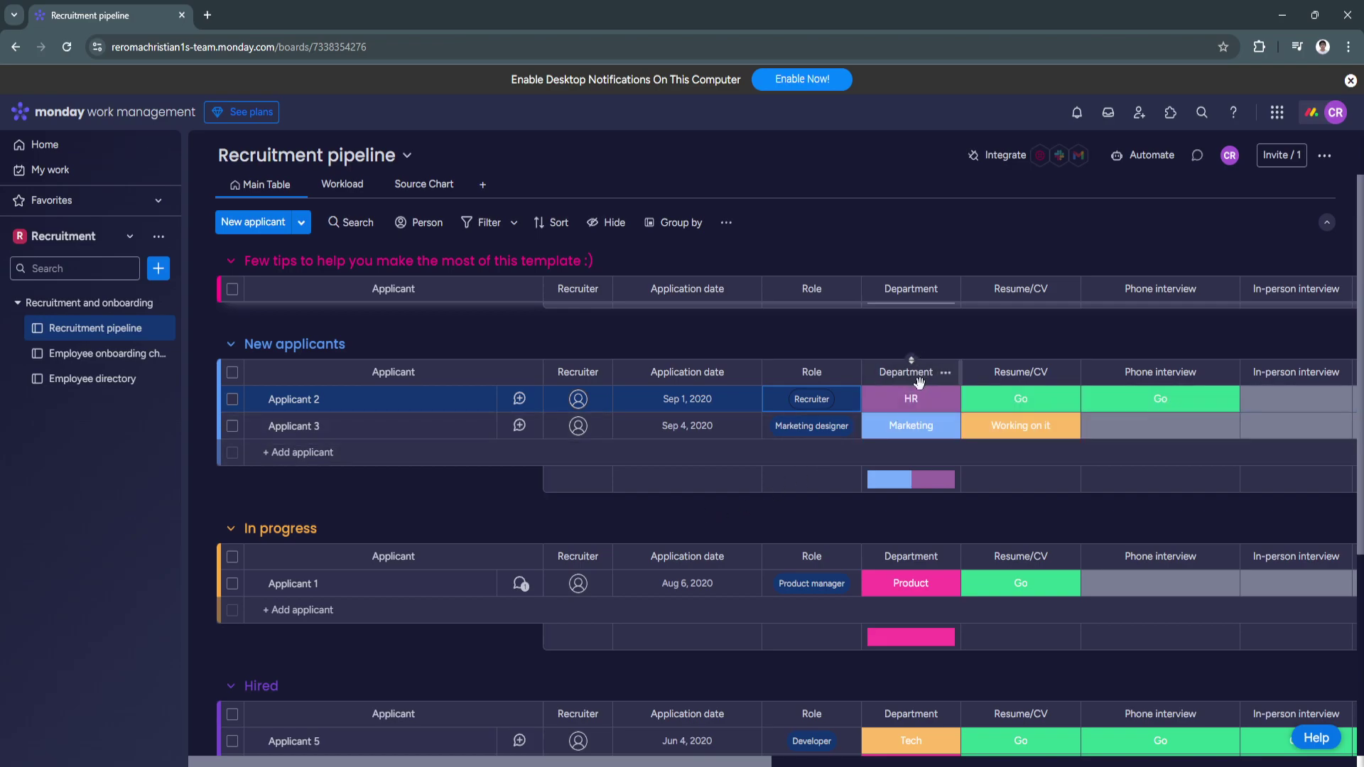
Set Applicant 2's Resume/CV status to Go, leaving Department and Phone interview unchanged
{"action": "left_click", "coordinate": [913, 401]}
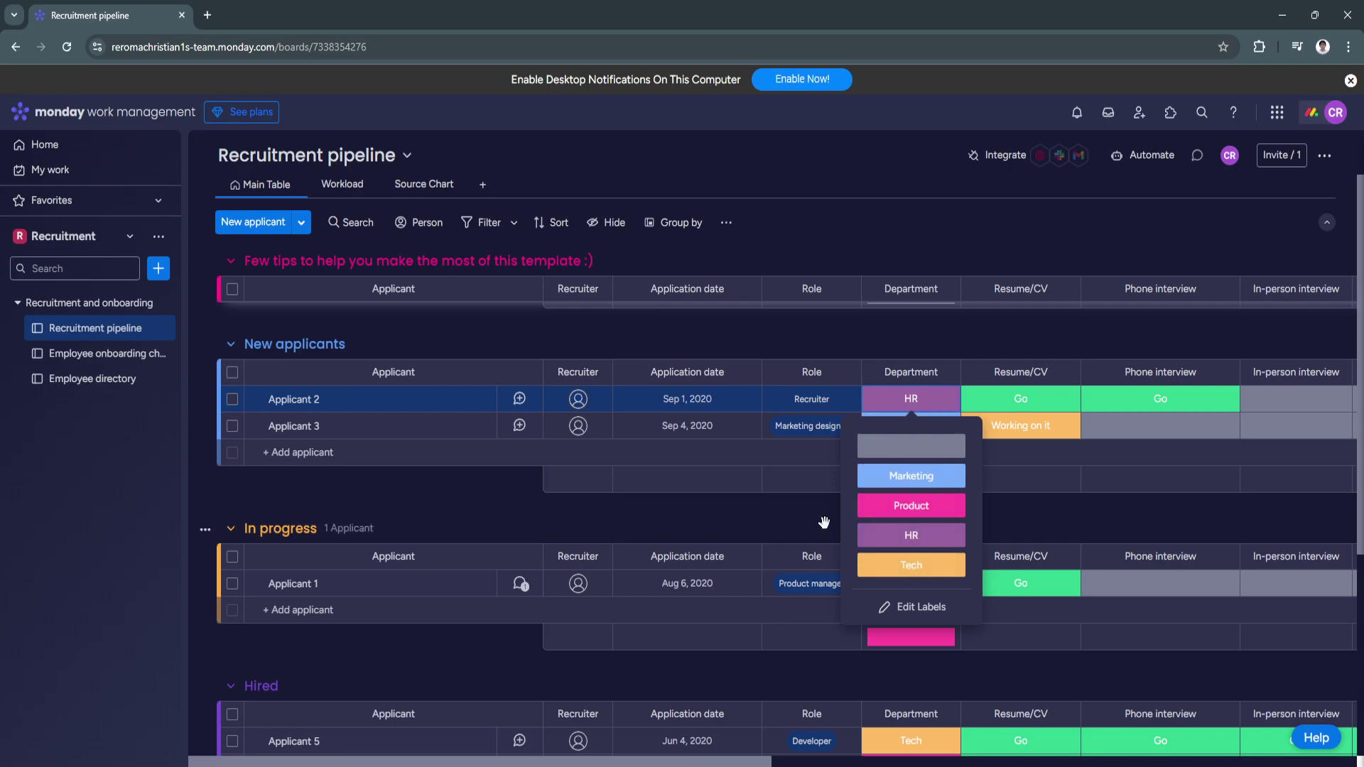
{"action": "left_click", "coordinate": [789, 522]}
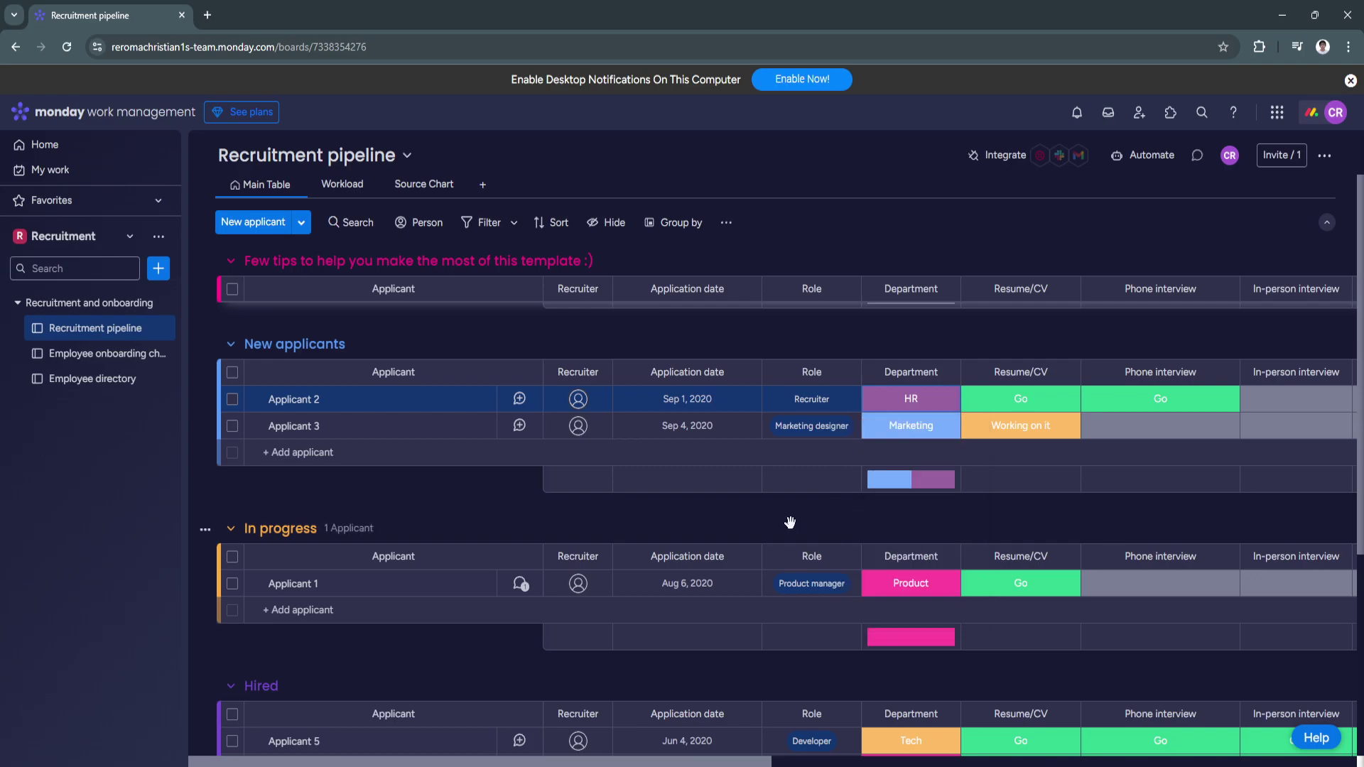
{"action": "left_click_drag", "start_coordinate": [710, 762], "coordinate": [771, 763]}
{"action": "scroll", "coordinate": [743, 471], "scroll_direction": "right", "scroll_amount": 3}
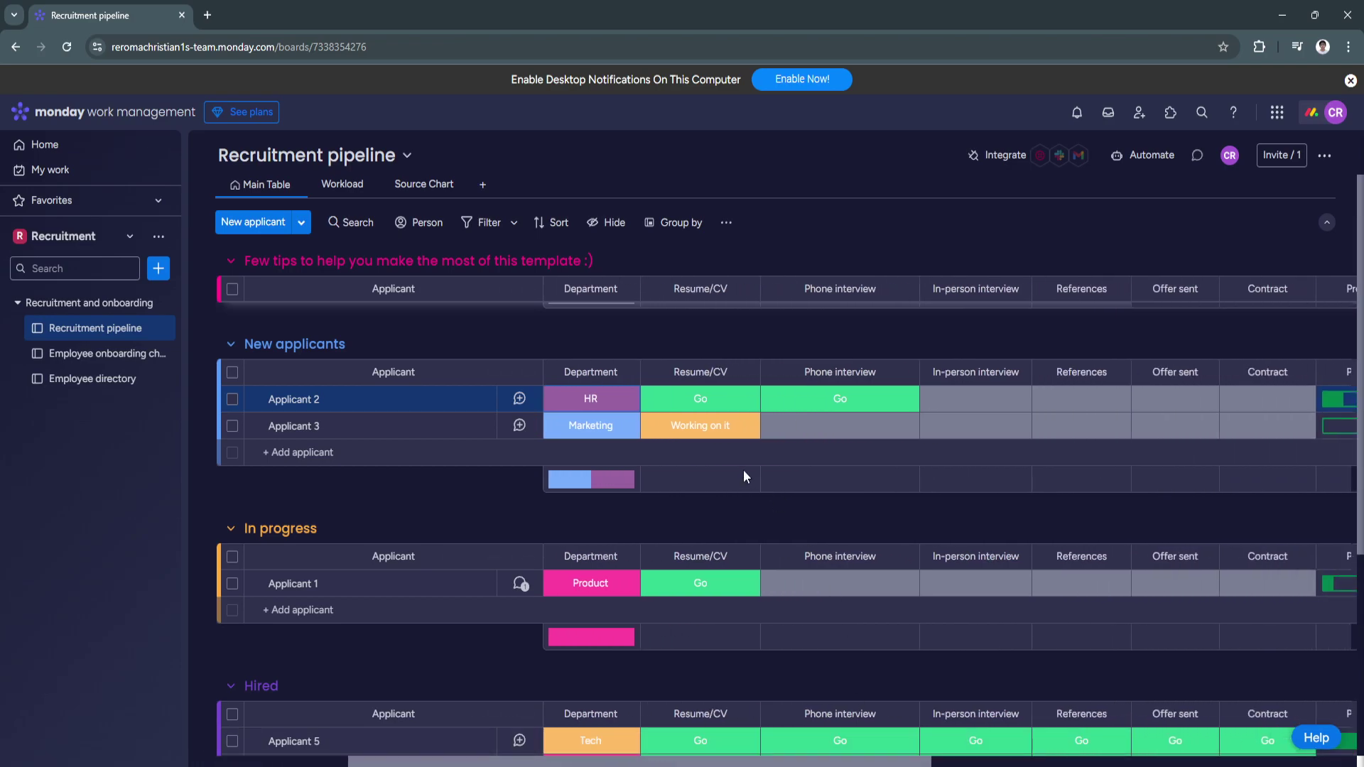
{"action": "left_click", "coordinate": [735, 410]}
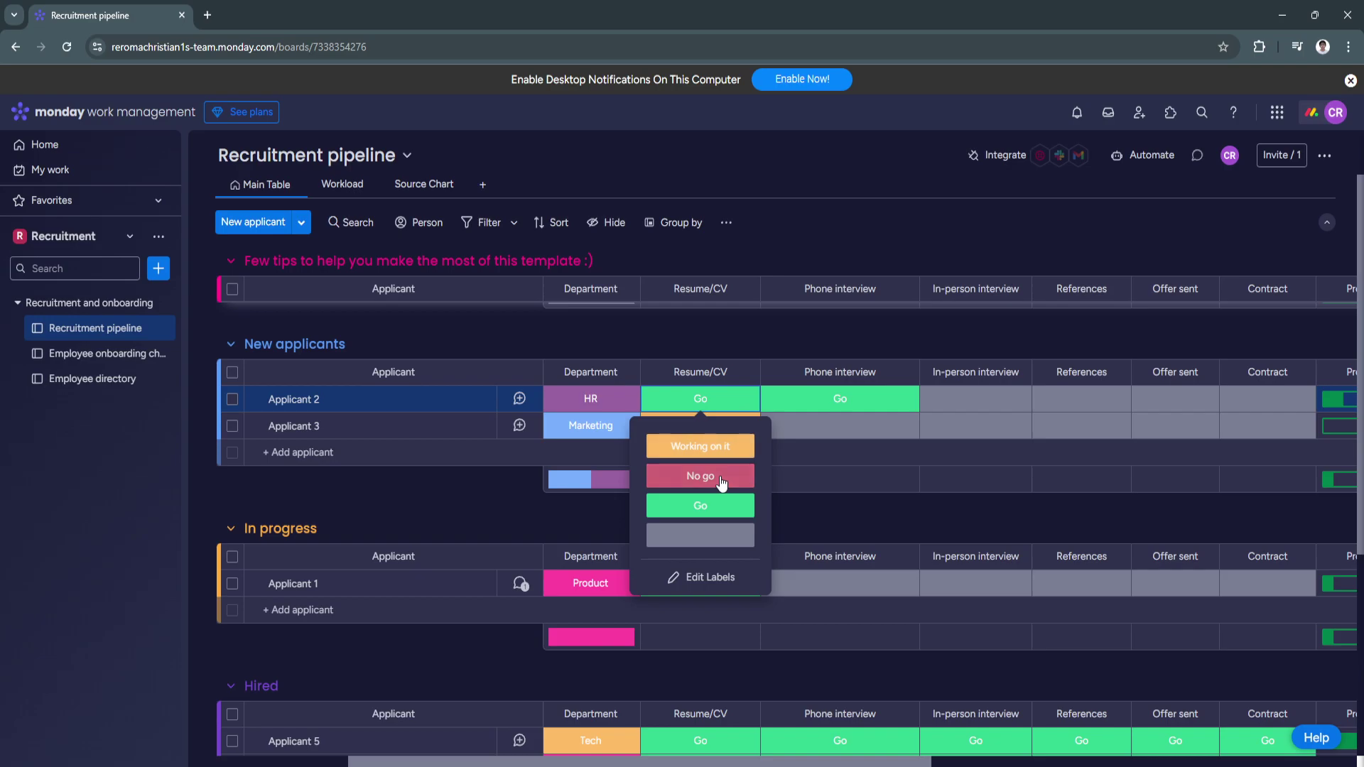
{"action": "left_click", "coordinate": [714, 517]}
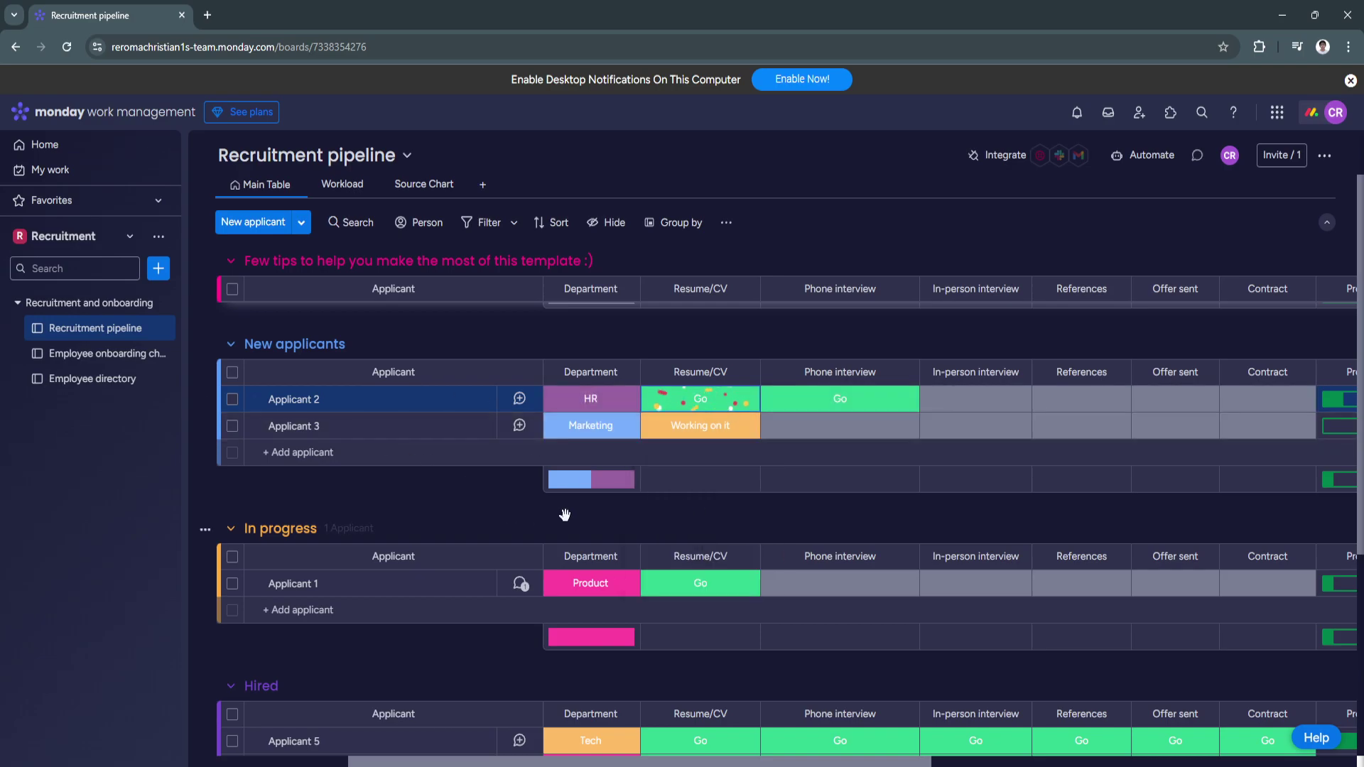
{"action": "left_click_drag", "start_coordinate": [849, 762], "coordinate": [846, 710]}
{"action": "left_click", "coordinate": [818, 406]}
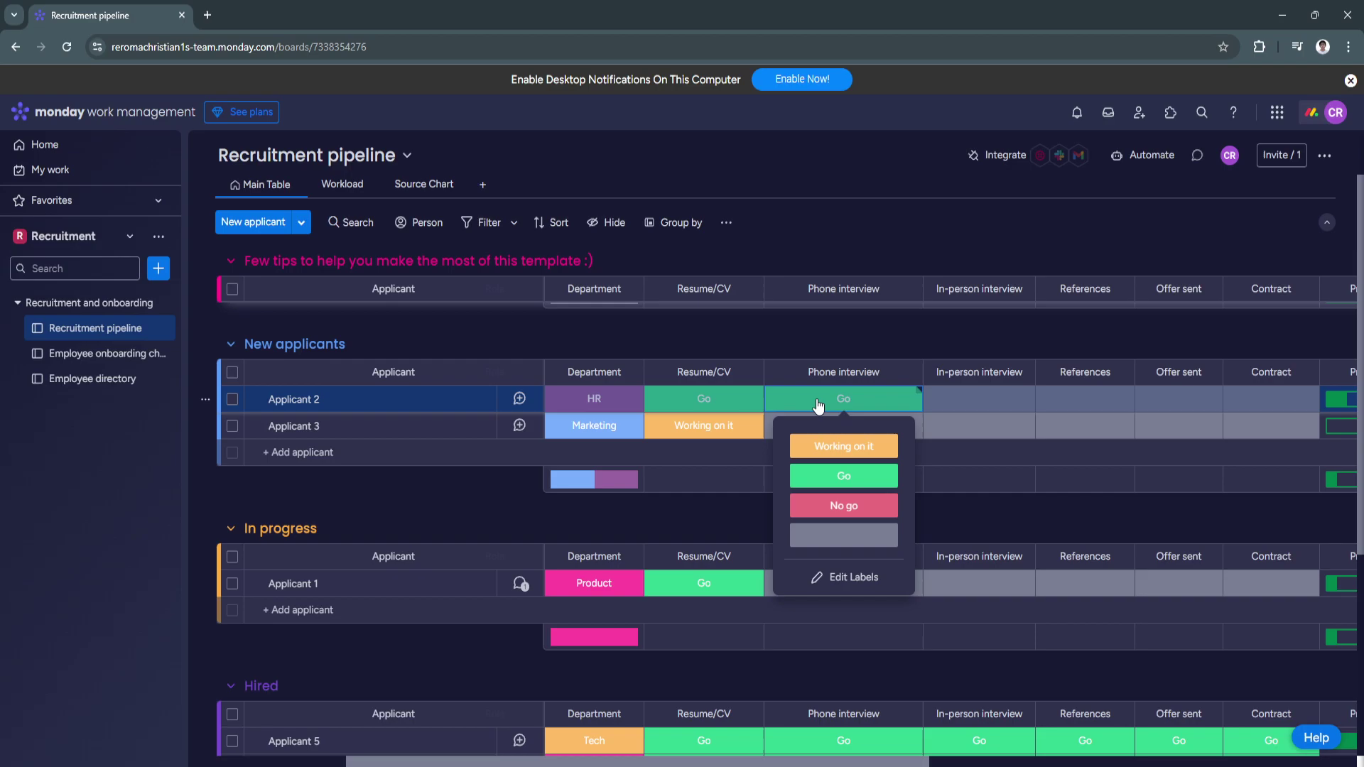
{"action": "left_click", "coordinate": [960, 511]}
Mark Applicant 2's In-person interview, References, Offer sent and Contract stages as Go
{"action": "left_click", "coordinate": [973, 407]}
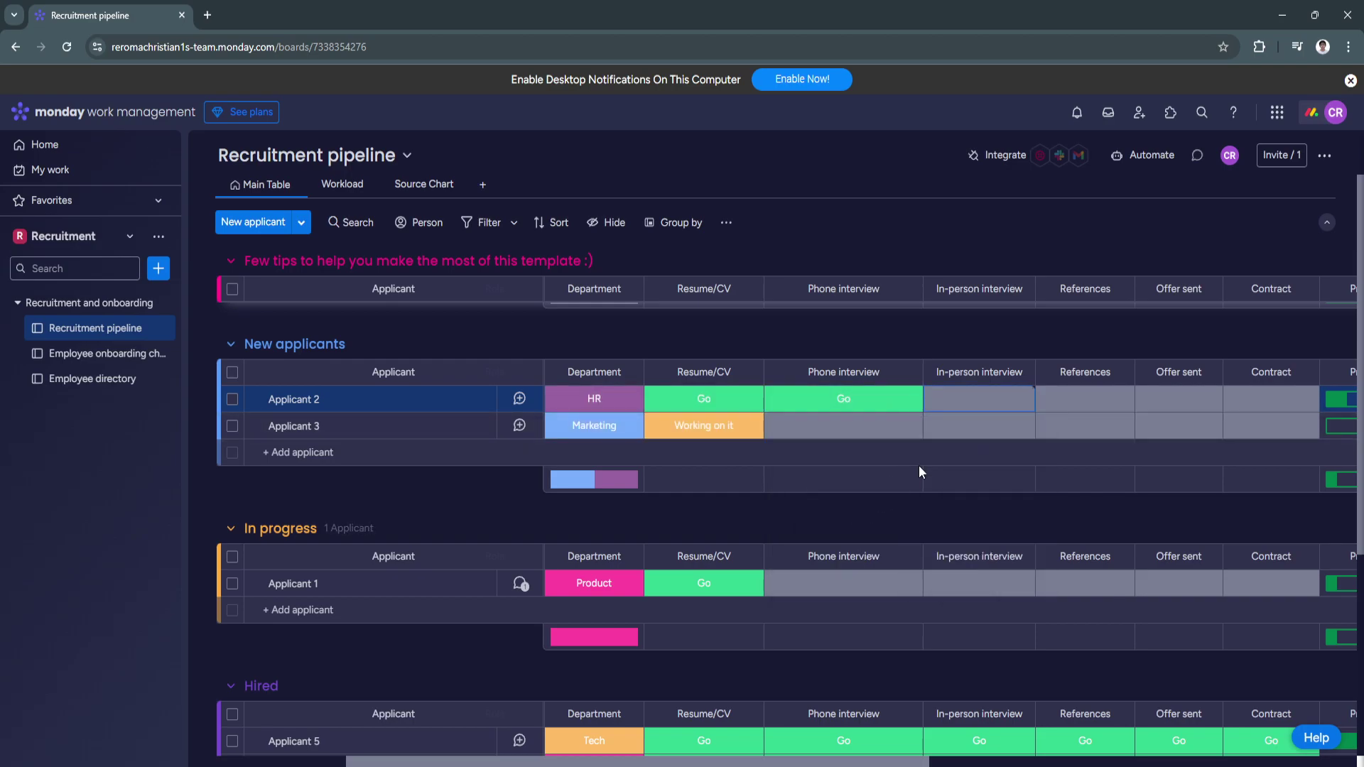
{"action": "left_click", "coordinate": [983, 477]}
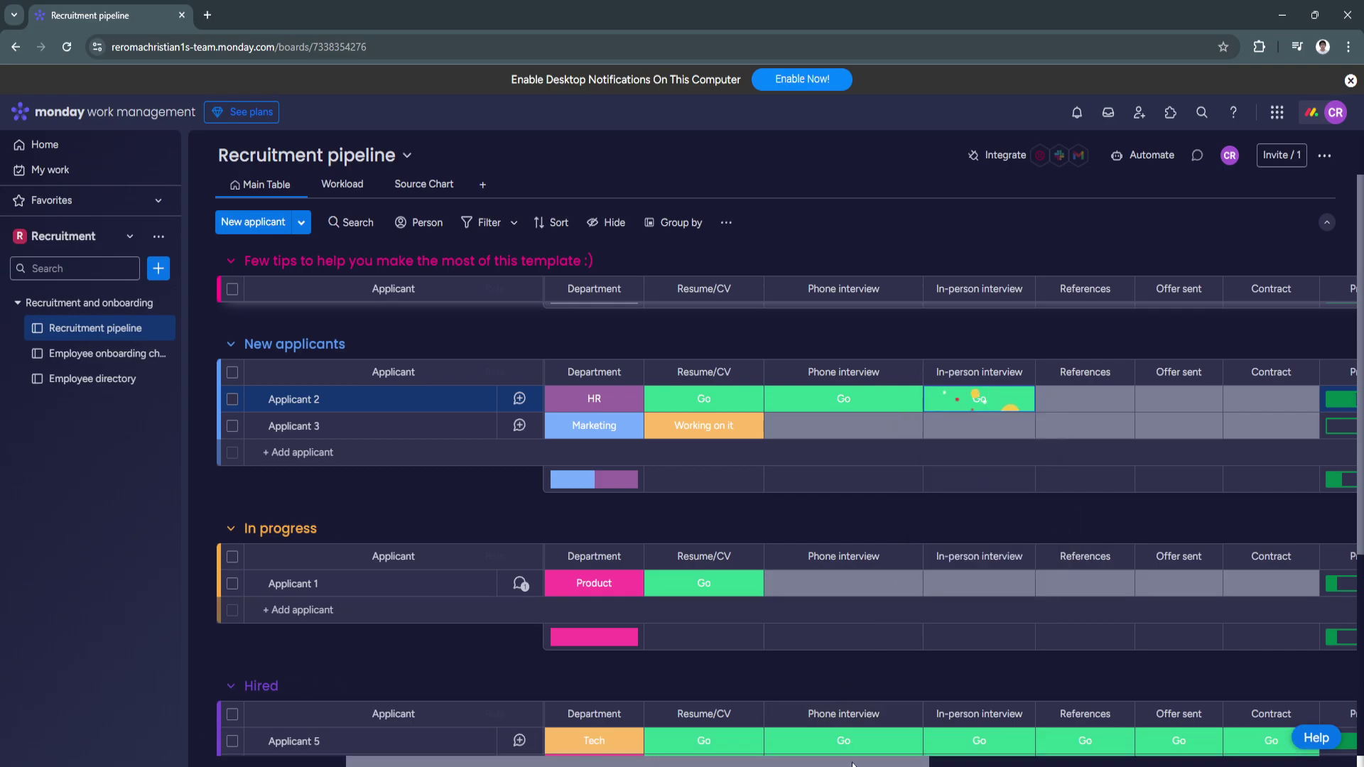
{"action": "scroll", "coordinate": [1029, 469], "scroll_direction": "right", "scroll_amount": 4}
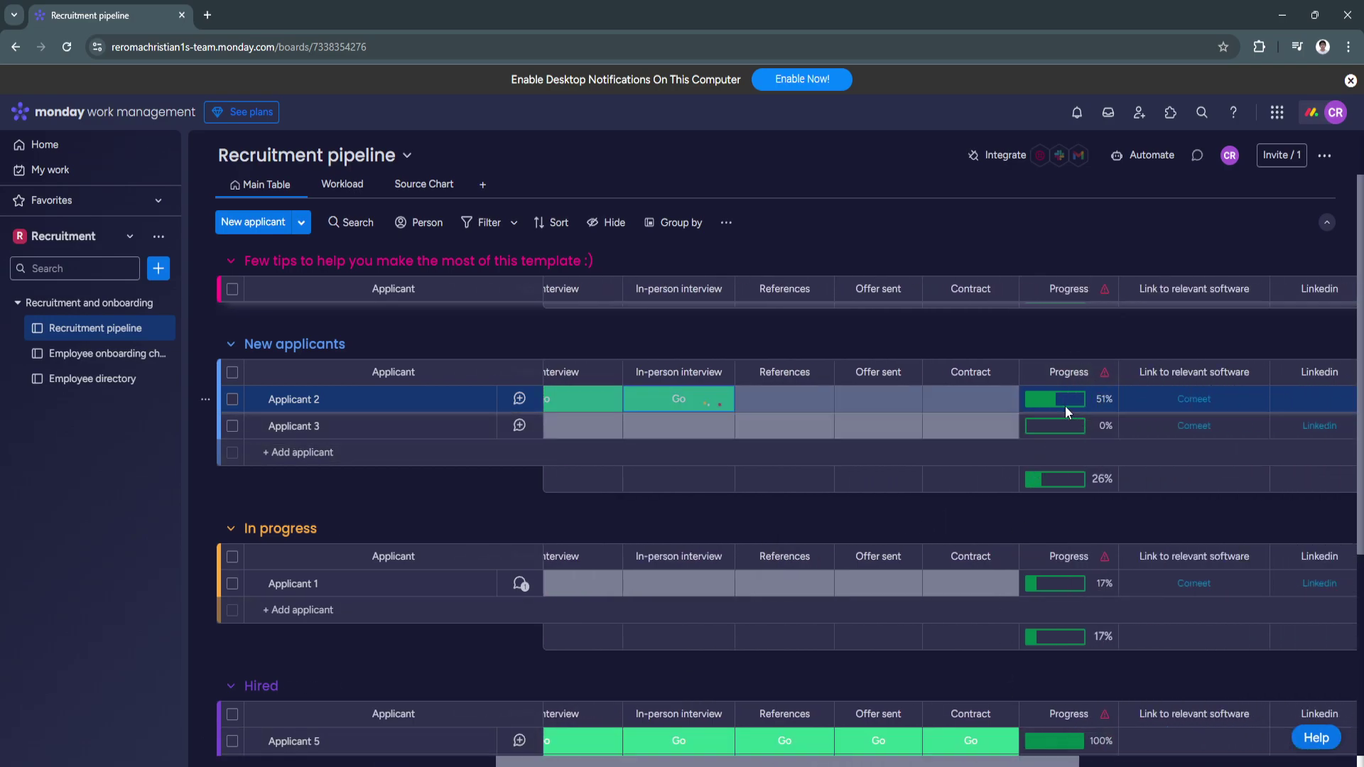
{"action": "left_click", "coordinate": [808, 402]}
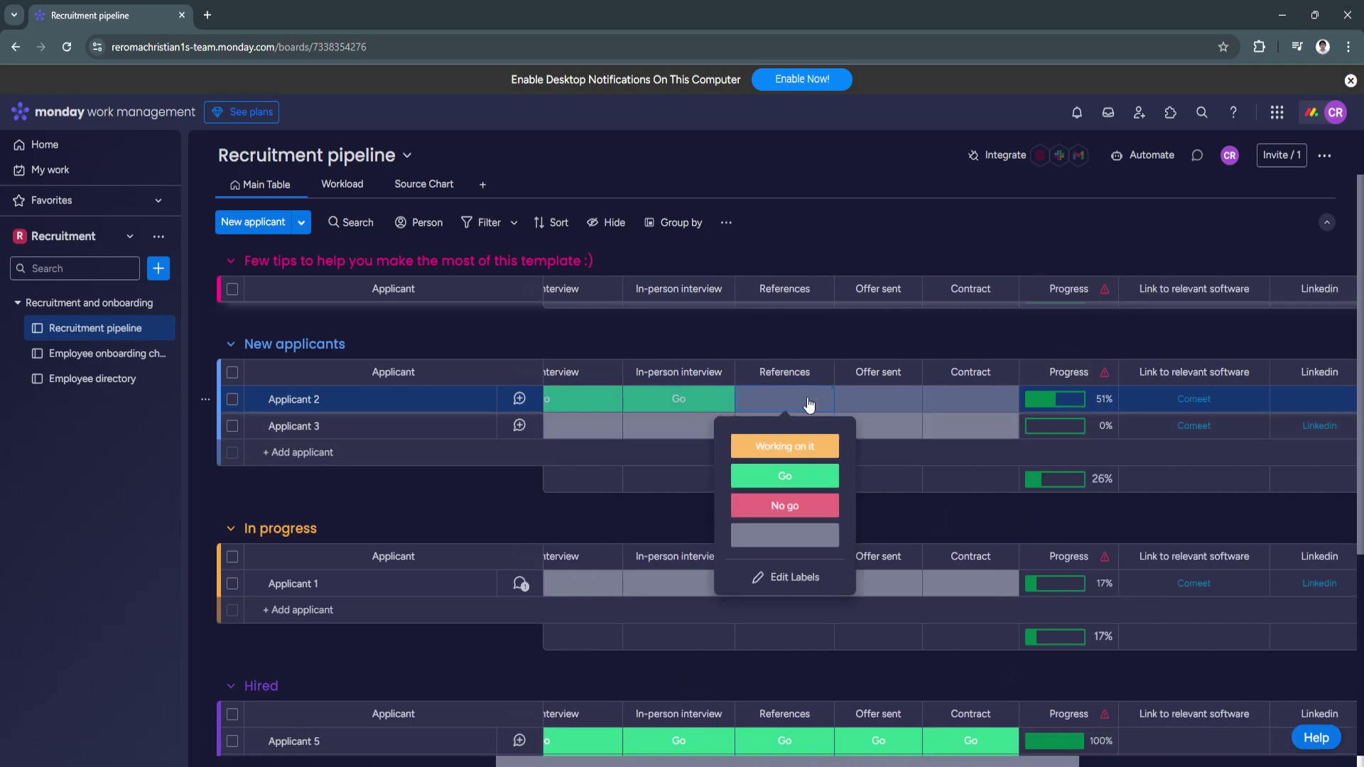
{"action": "left_click", "coordinate": [802, 476]}
{"action": "left_click", "coordinate": [867, 399]}
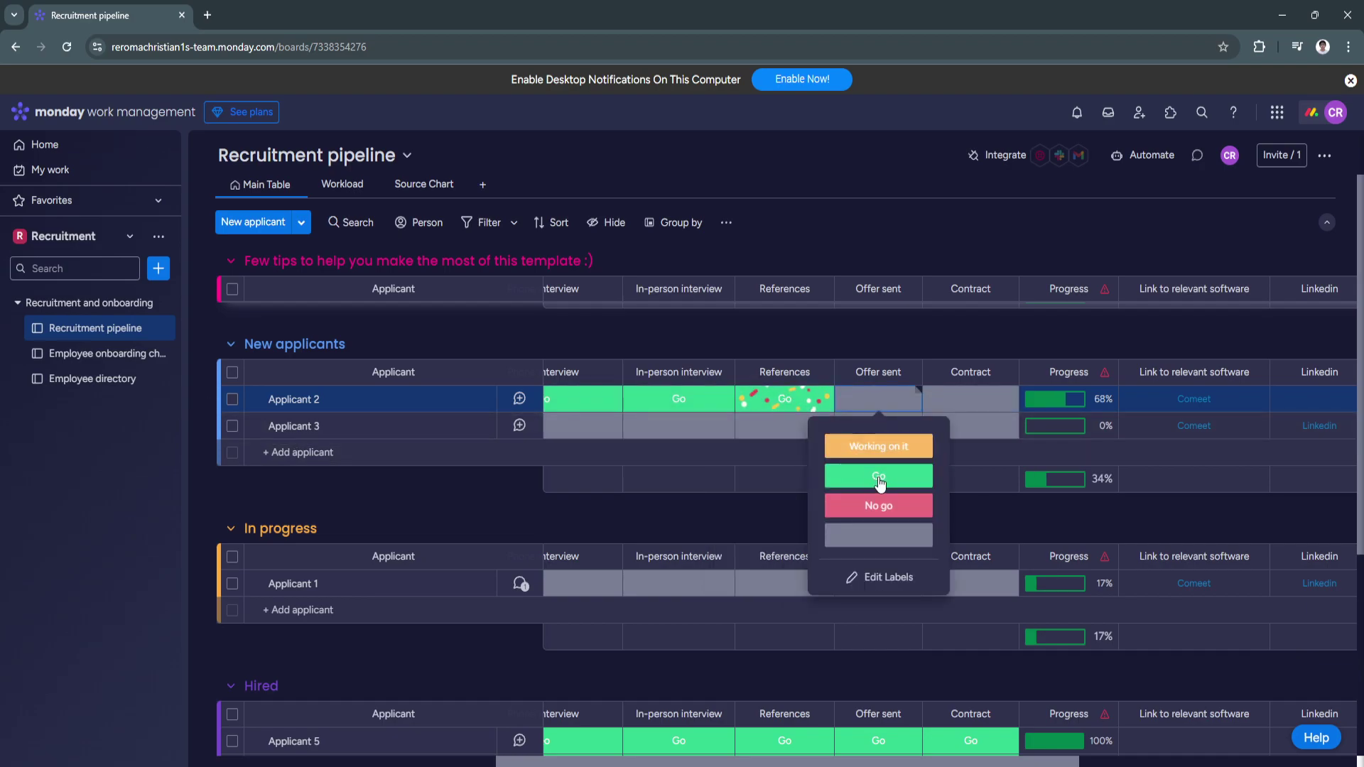
{"action": "left_click", "coordinate": [878, 476]}
{"action": "left_click", "coordinate": [976, 398]}
{"action": "left_click", "coordinate": [960, 470]}
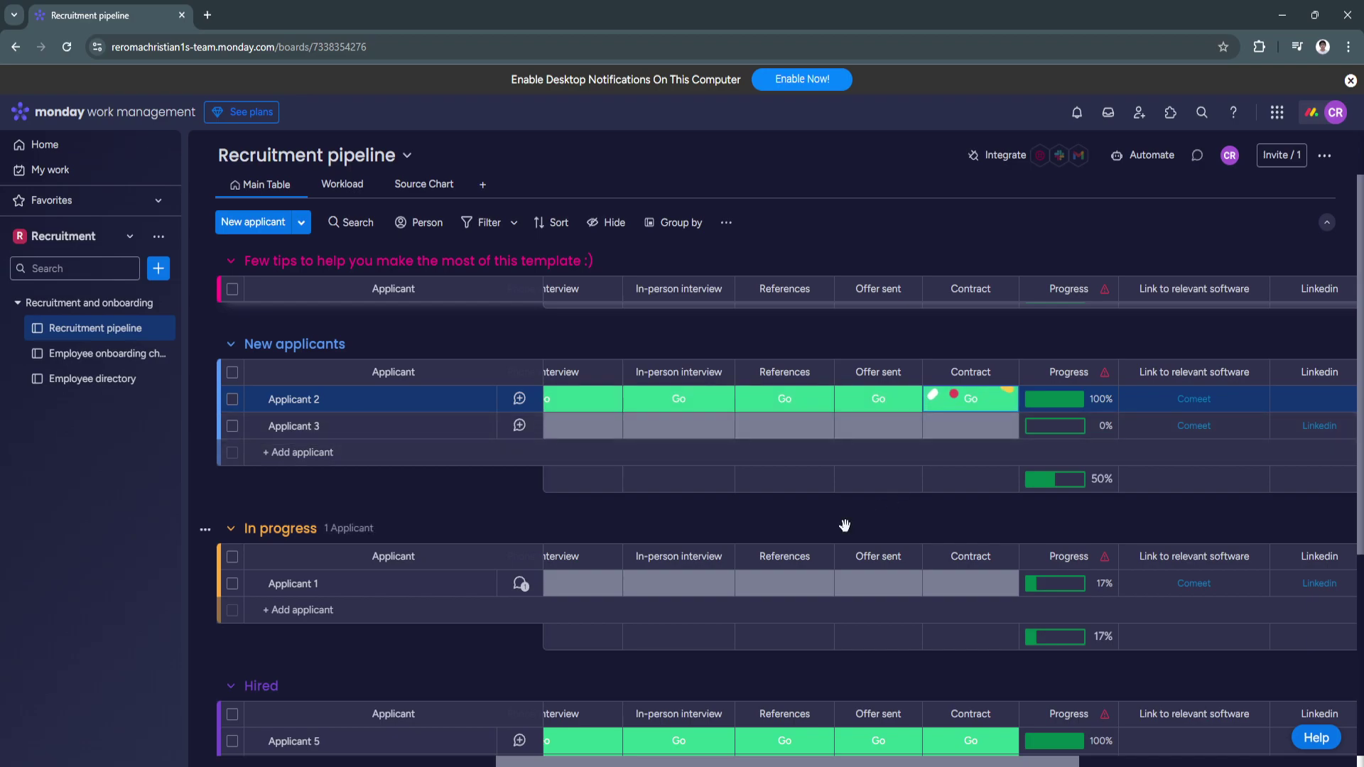
Scroll the pipeline board and look at Applicant 1's updates panel, then close it
{"action": "scroll", "coordinate": [832, 506], "scroll_direction": "down", "scroll_amount": 1}
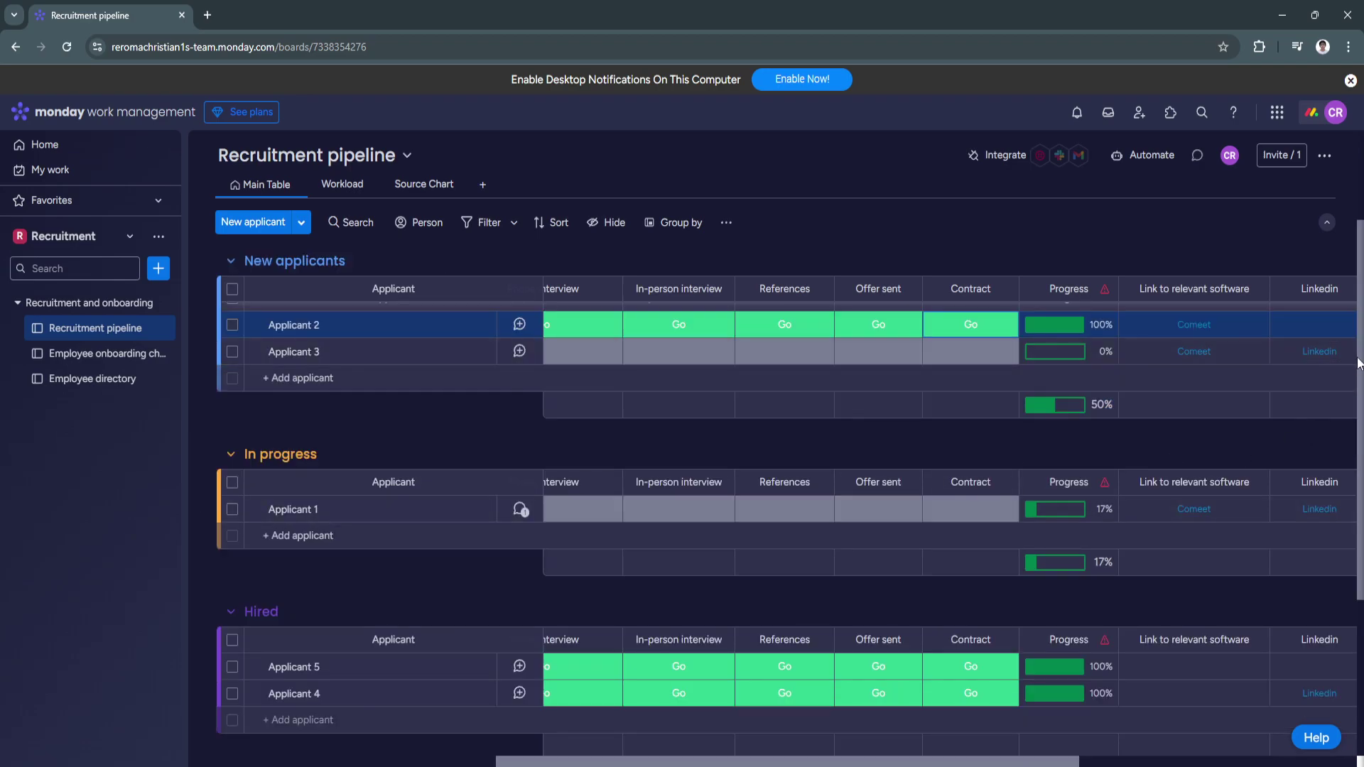
{"action": "scroll", "coordinate": [1359, 372], "scroll_direction": "down", "scroll_amount": 3}
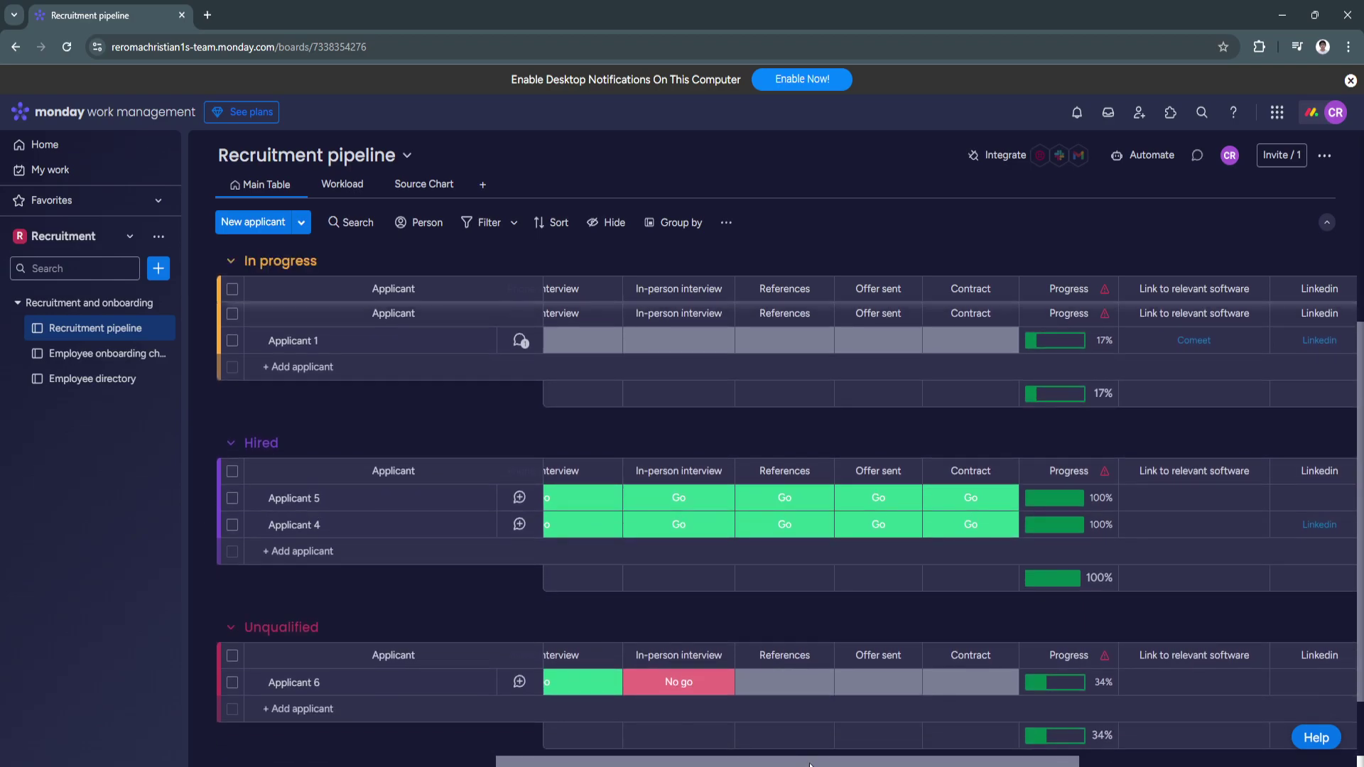
{"action": "left_click_drag", "start_coordinate": [810, 764], "coordinate": [428, 715]}
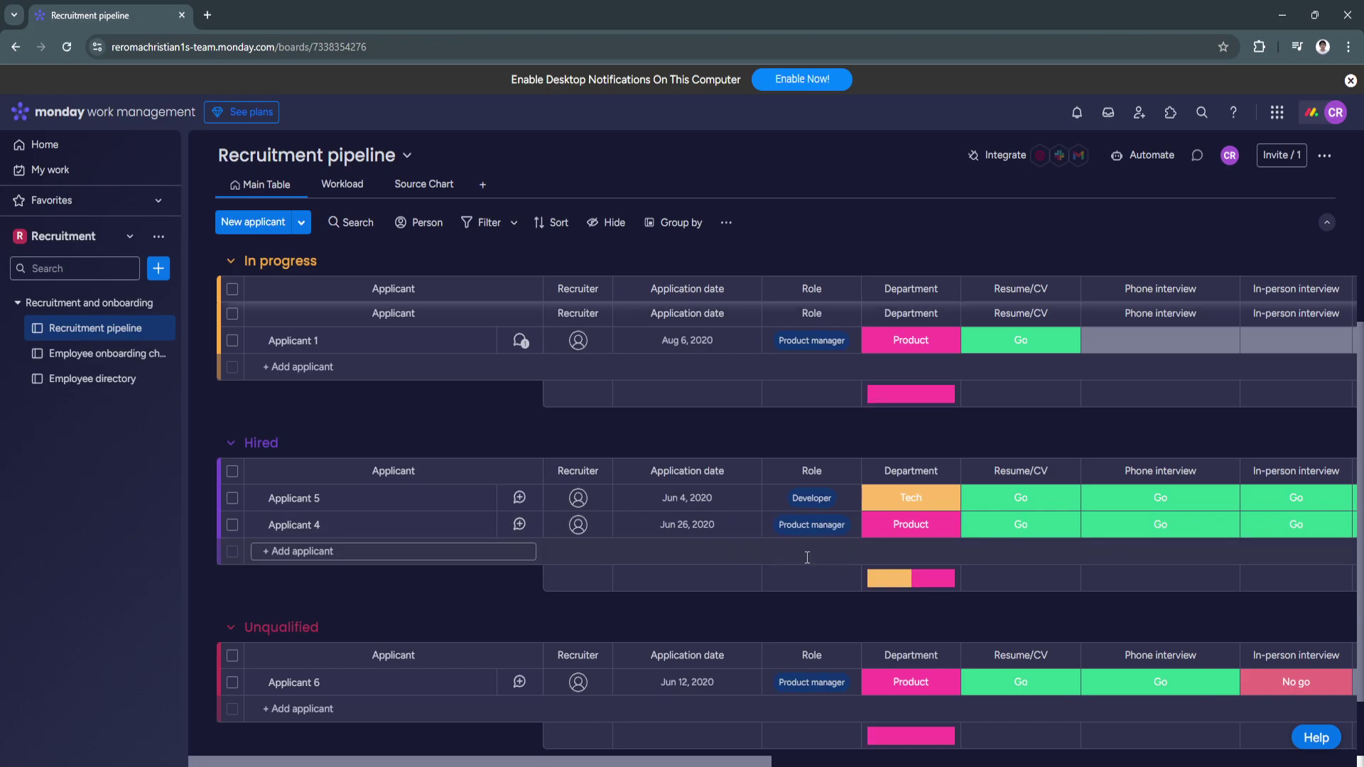
{"action": "scroll", "coordinate": [862, 556], "scroll_direction": "up", "scroll_amount": 4}
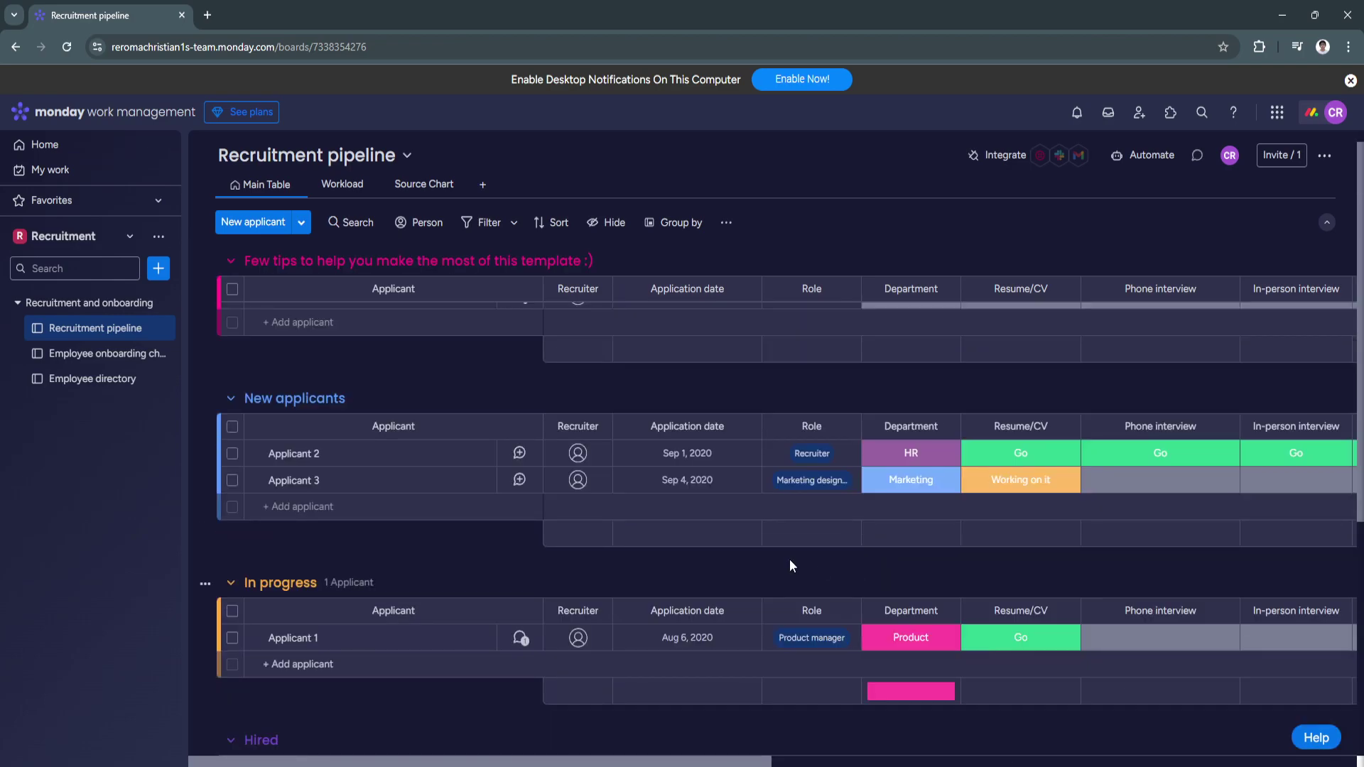
{"action": "scroll", "coordinate": [305, 525], "scroll_direction": "down", "scroll_amount": 1}
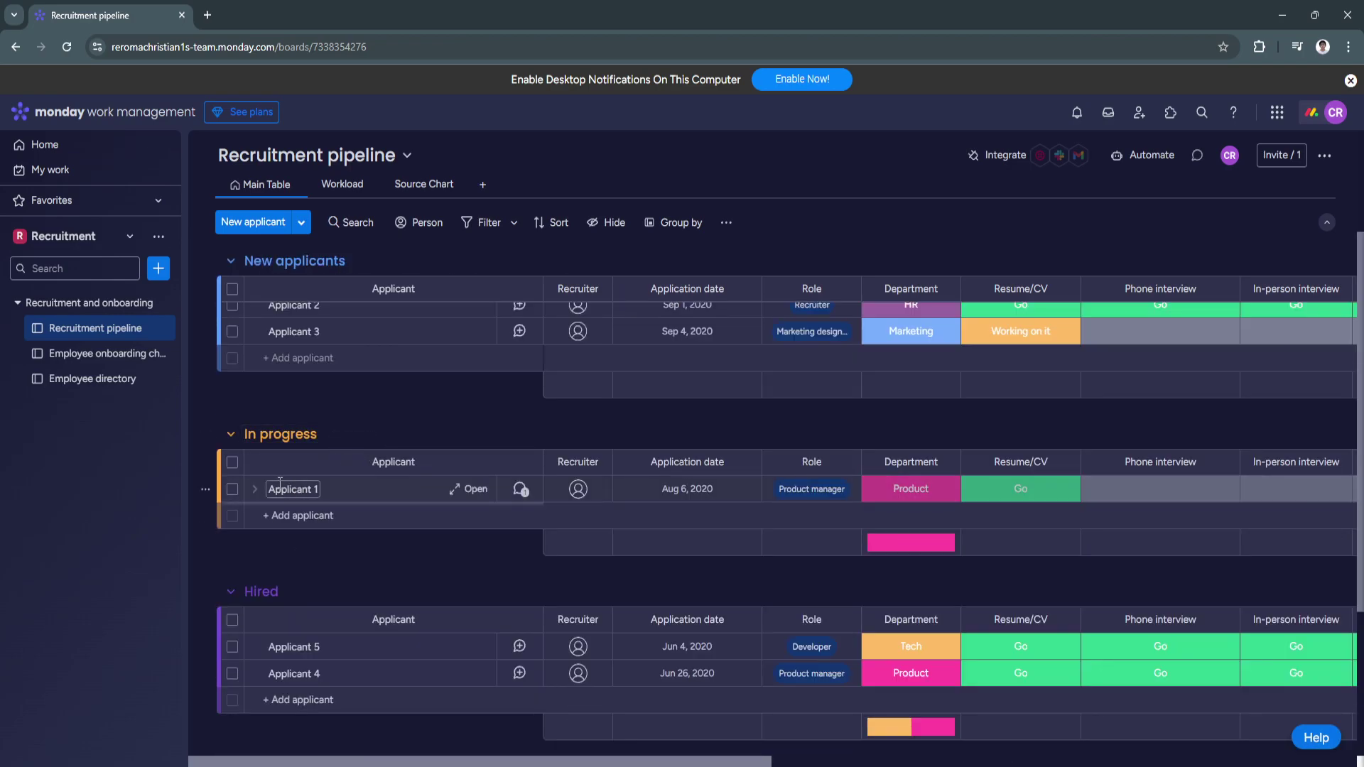
{"action": "left_click", "coordinate": [521, 491]}
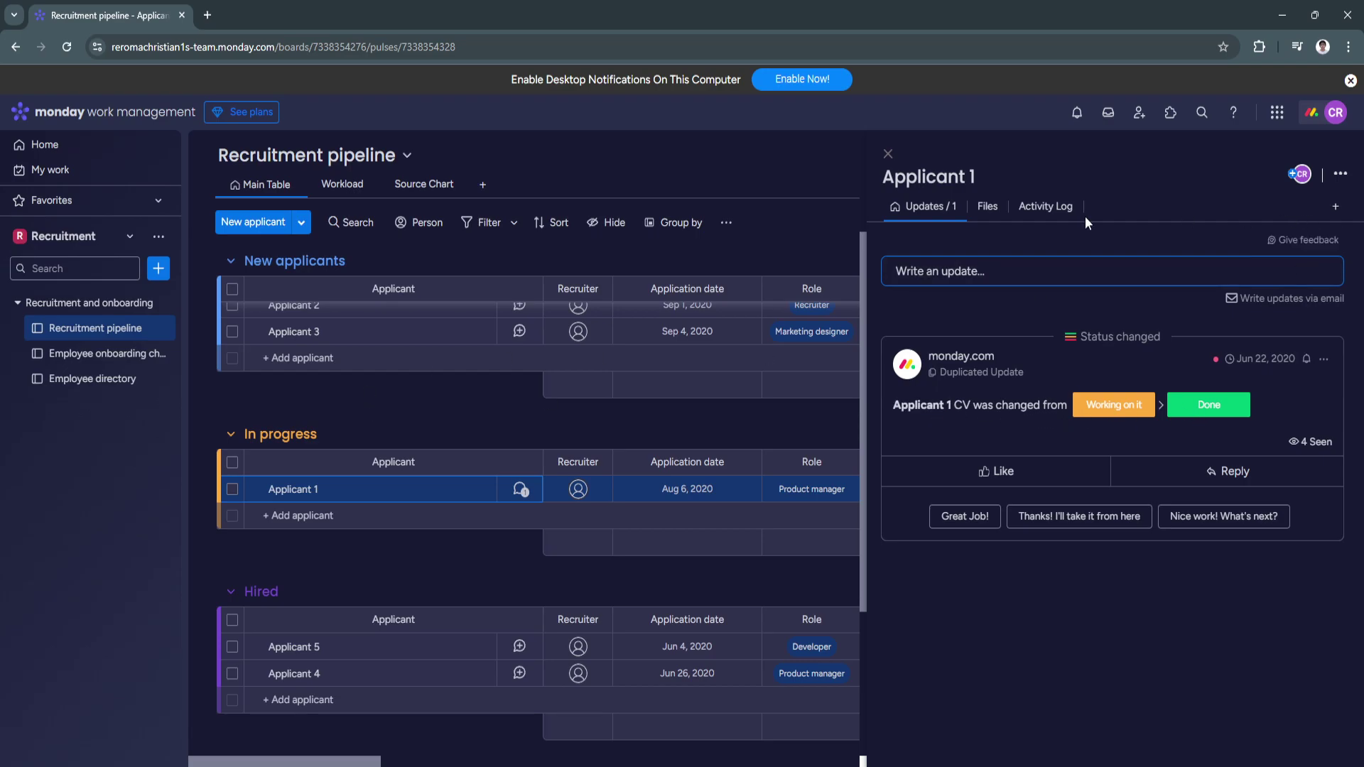
{"action": "left_click", "coordinate": [888, 154]}
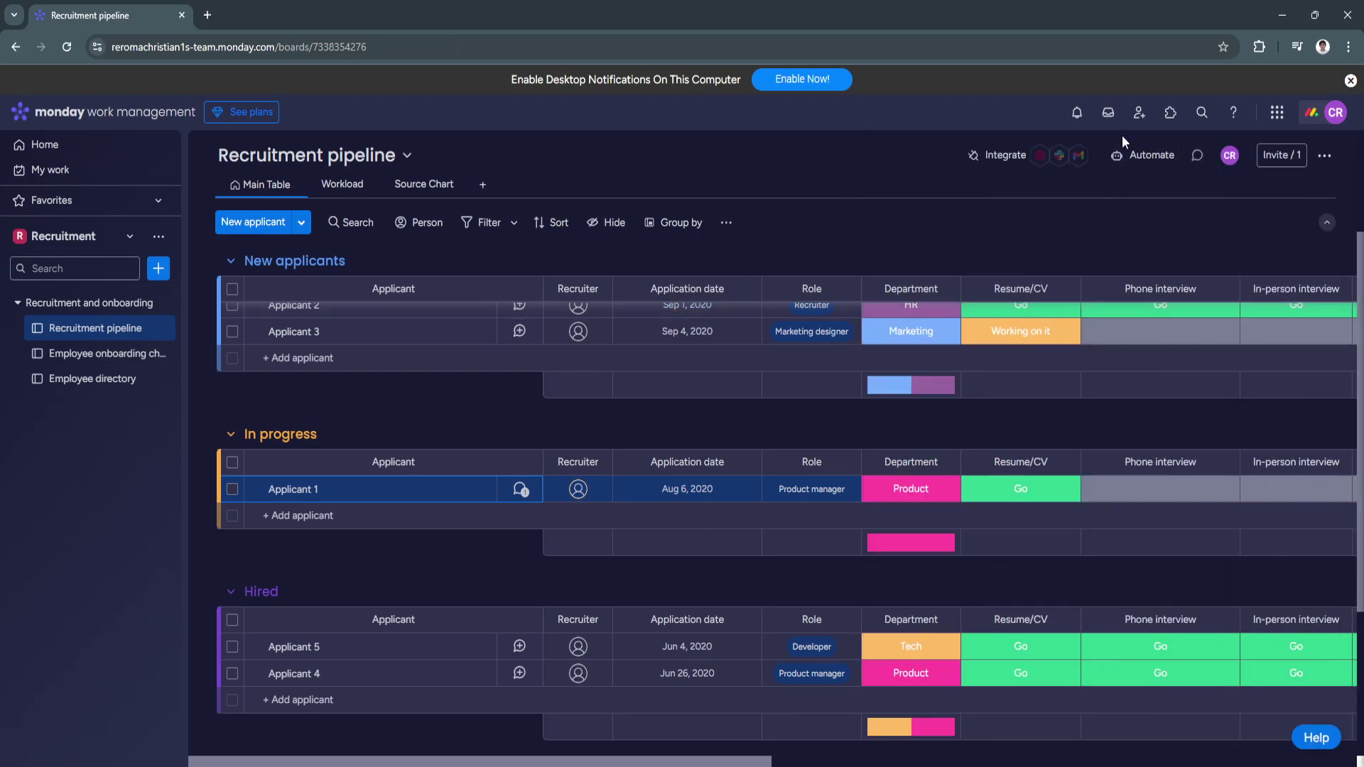
Close the notifications panel and return to the top of the Recruitment pipeline board
{"action": "left_click", "coordinate": [1080, 114]}
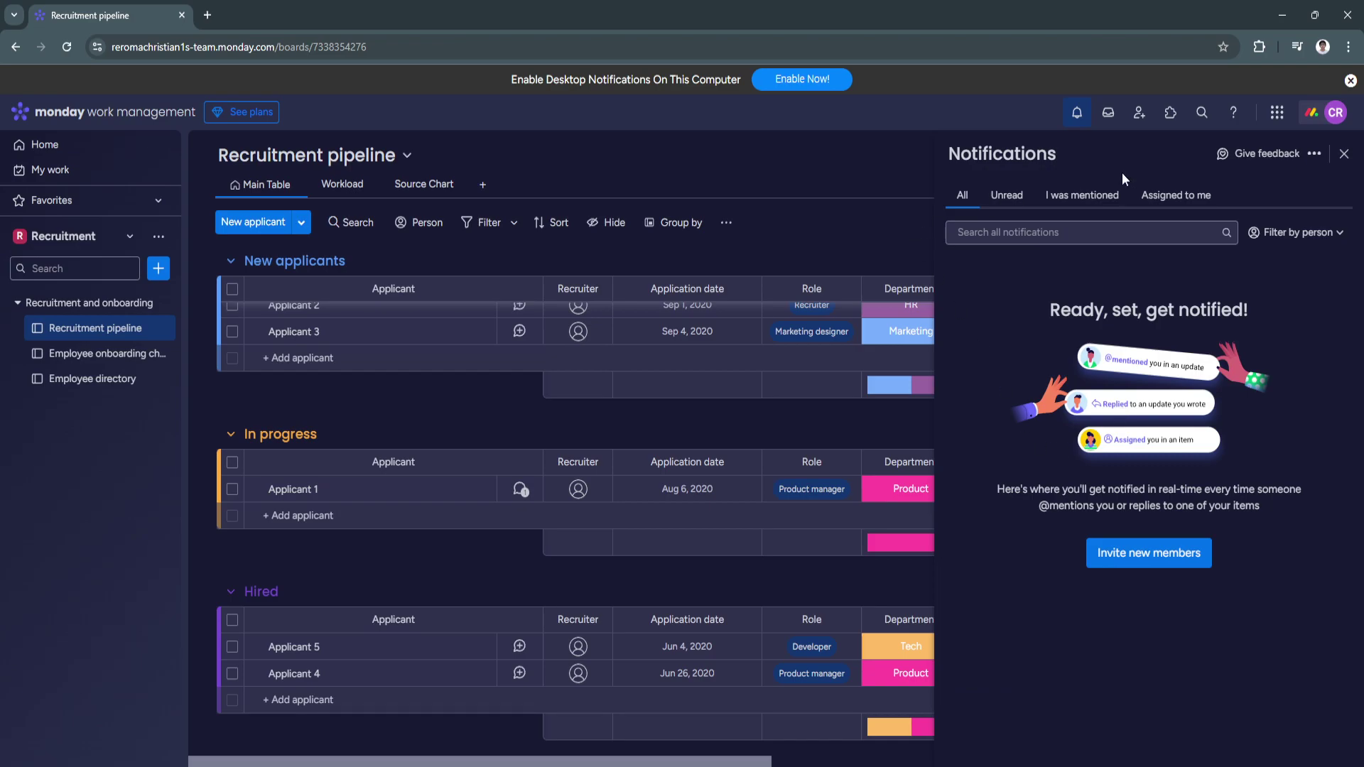
{"action": "left_click", "coordinate": [1343, 154]}
{"action": "scroll", "coordinate": [603, 573], "scroll_direction": "down", "scroll_amount": 4}
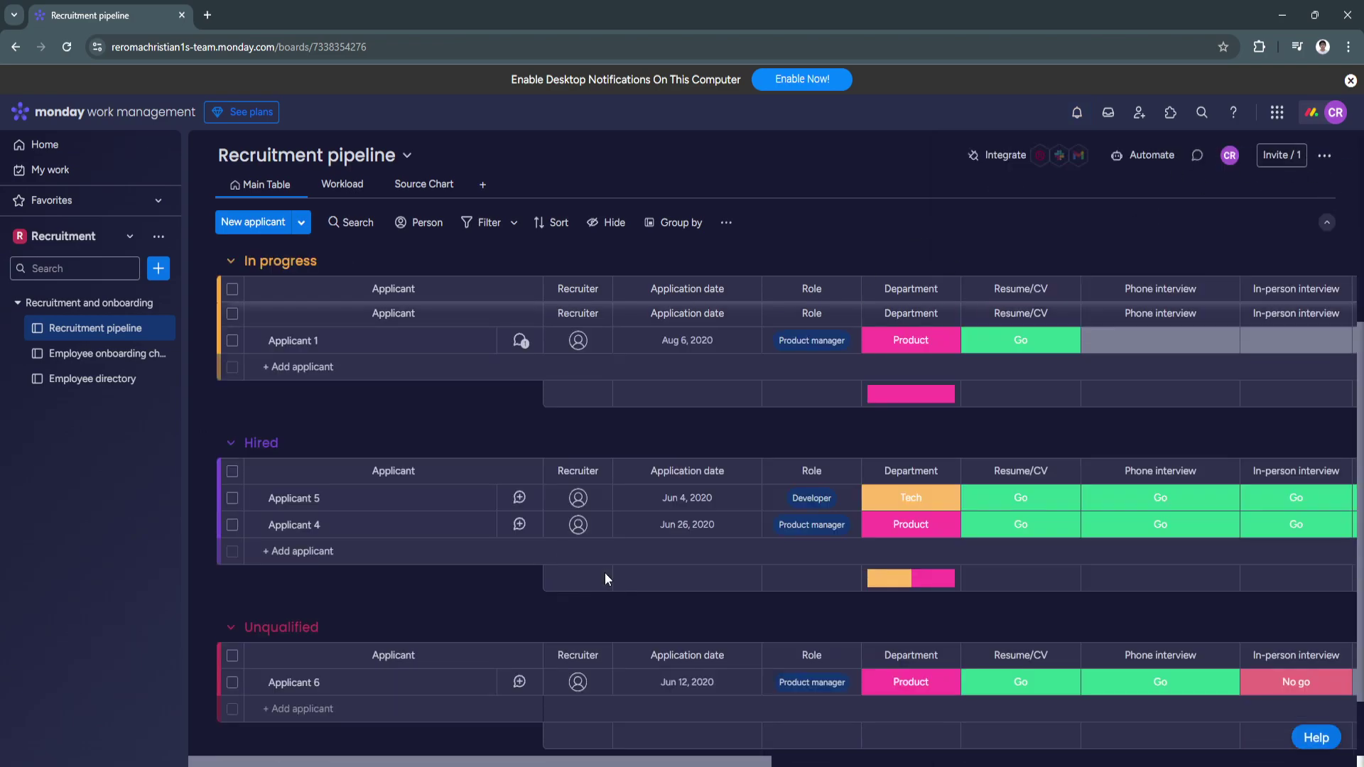
{"action": "scroll", "coordinate": [604, 573], "scroll_direction": "up", "scroll_amount": 2}
{"action": "scroll", "coordinate": [603, 569], "scroll_direction": "up", "scroll_amount": 3}
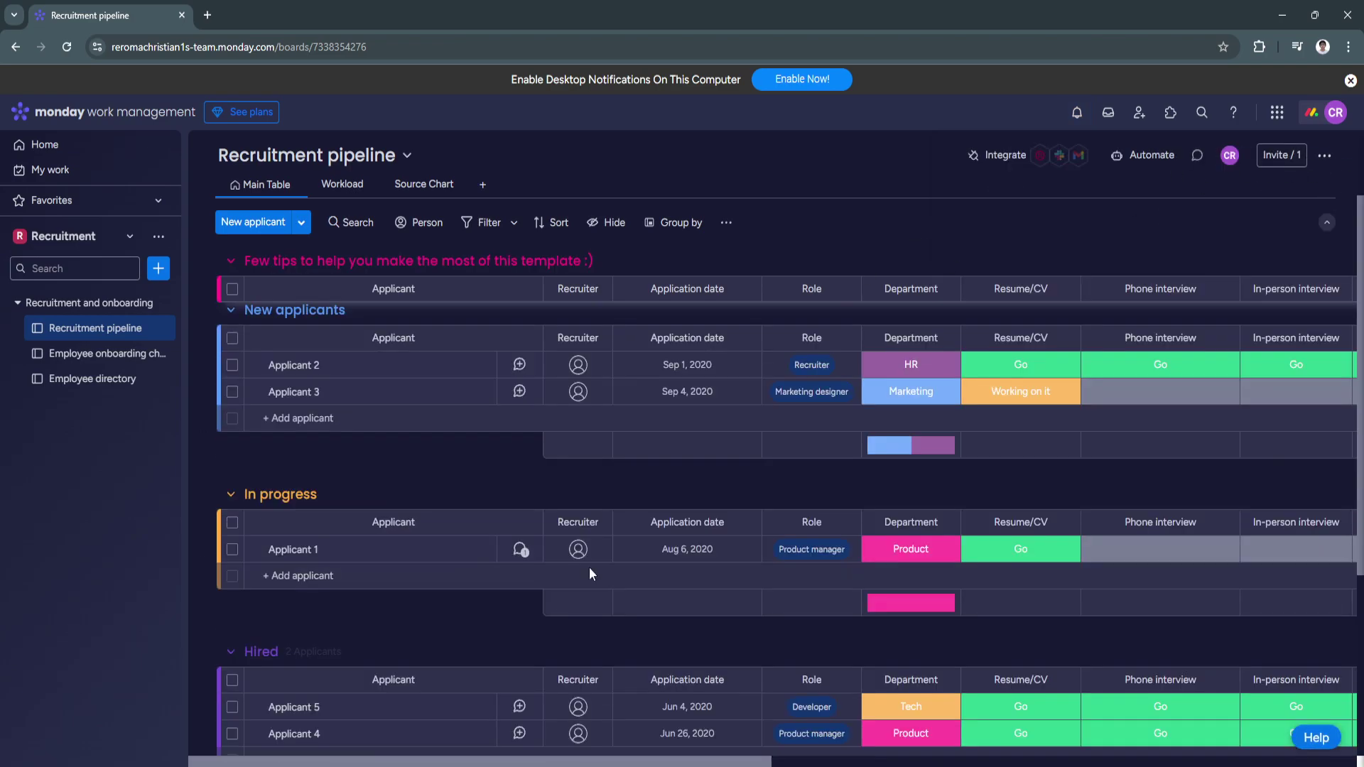
Open the Employee onboarding checklist and inspect the meetings task's Person, Status (Done) and Priority (High) unchanged
{"action": "left_click", "coordinate": [96, 363]}
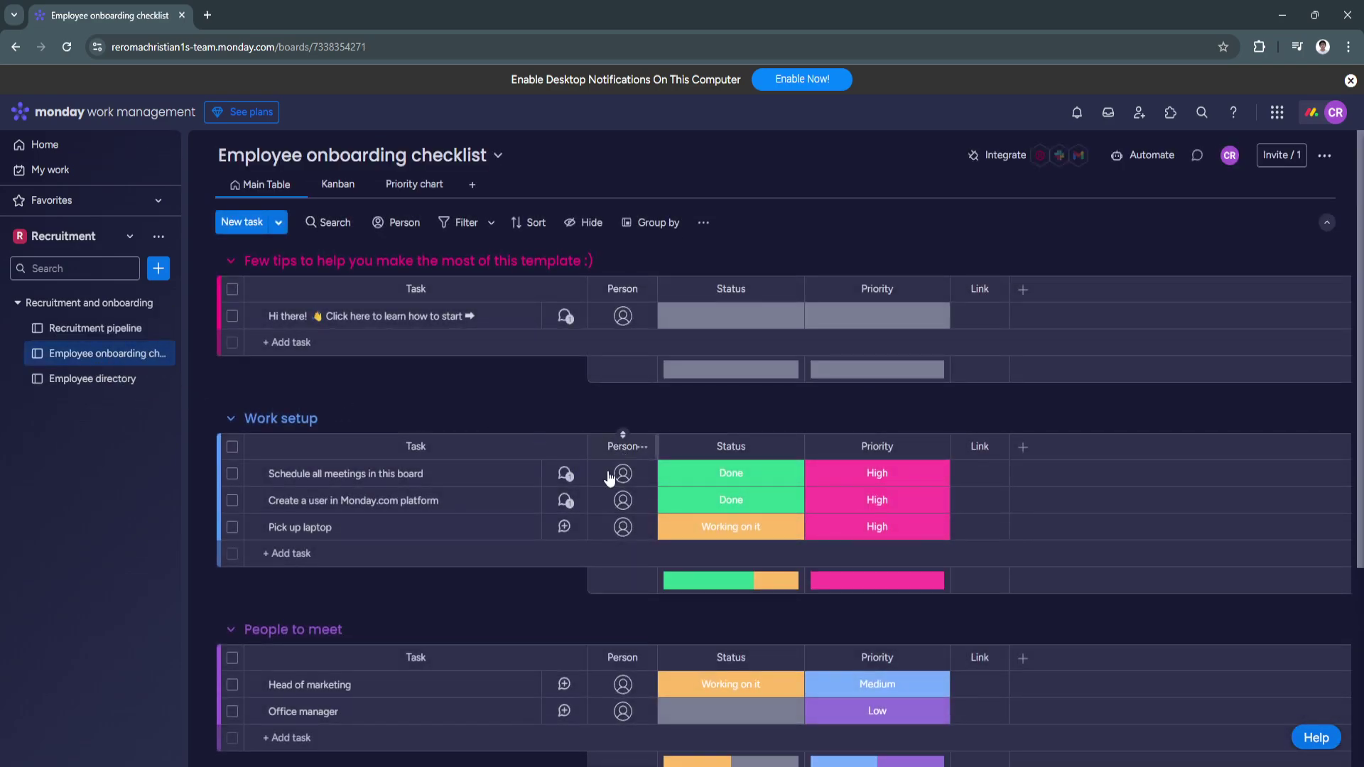
{"action": "scroll", "coordinate": [521, 566], "scroll_direction": "down", "scroll_amount": 3}
{"action": "scroll", "coordinate": [519, 565], "scroll_direction": "up", "scroll_amount": 3}
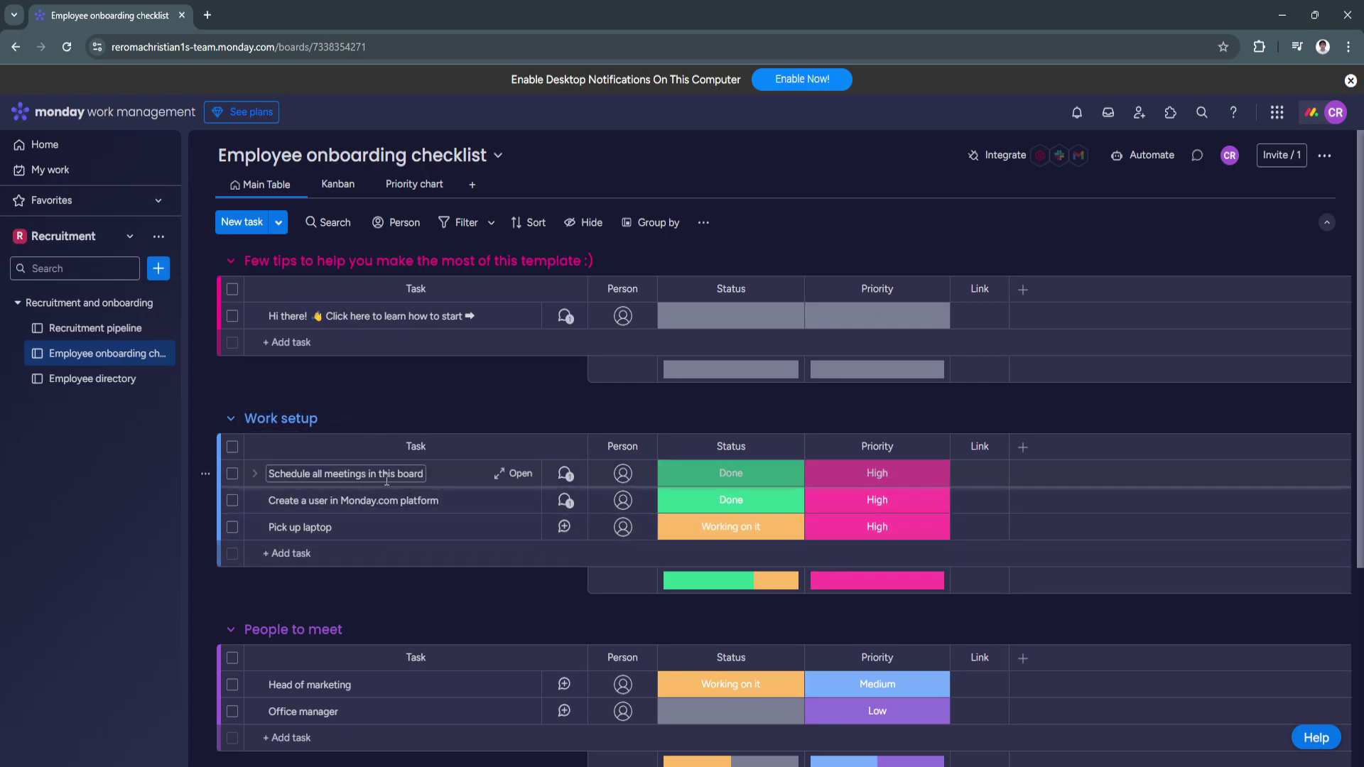
{"action": "left_click", "coordinate": [622, 473]}
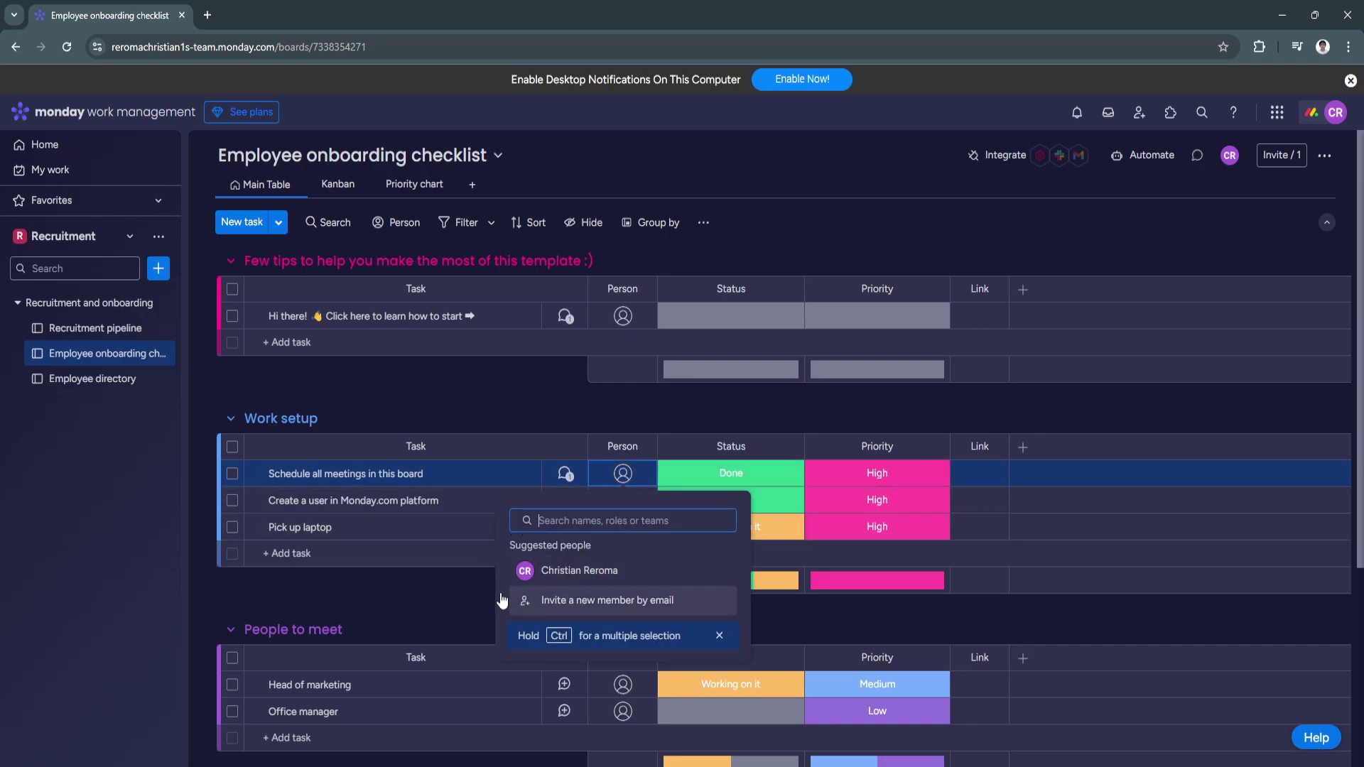
{"action": "left_click", "coordinate": [446, 586]}
{"action": "left_click", "coordinate": [714, 485]}
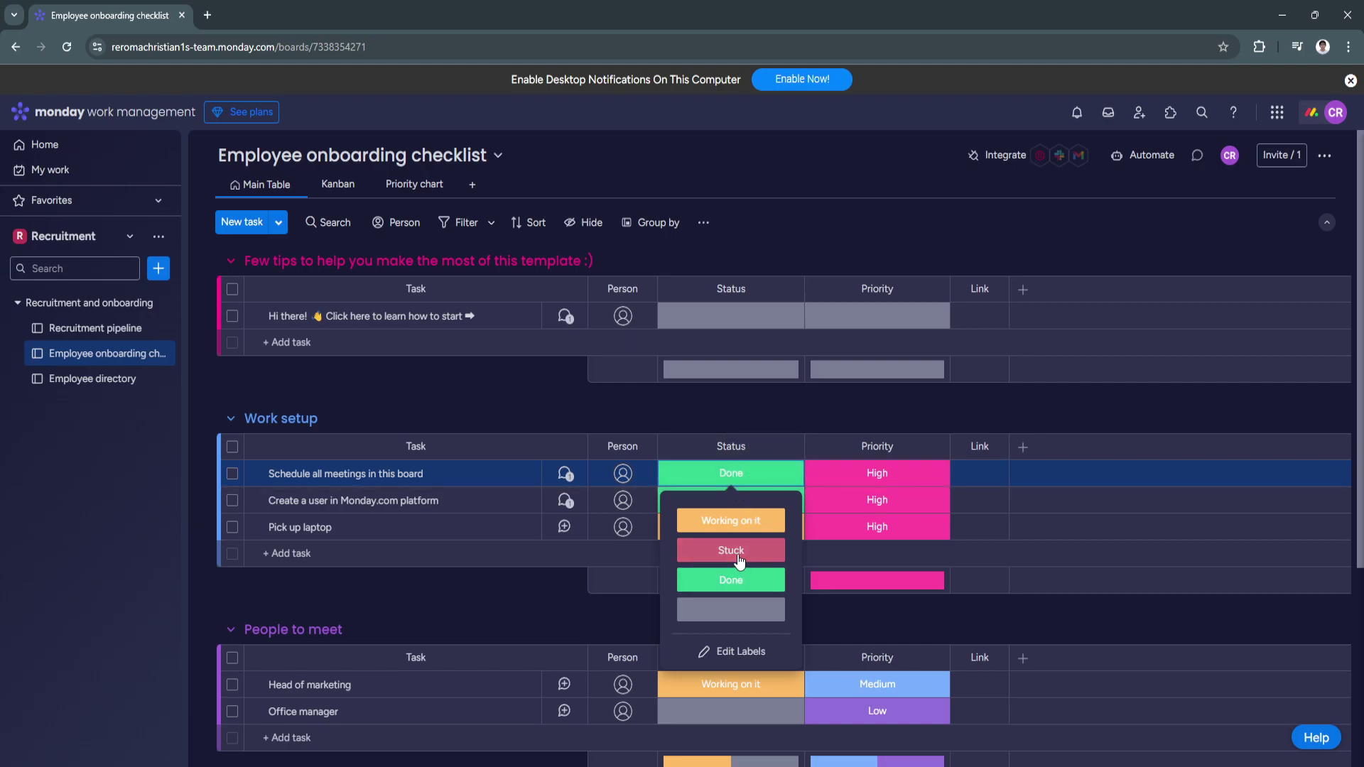
{"action": "left_click", "coordinate": [703, 575]}
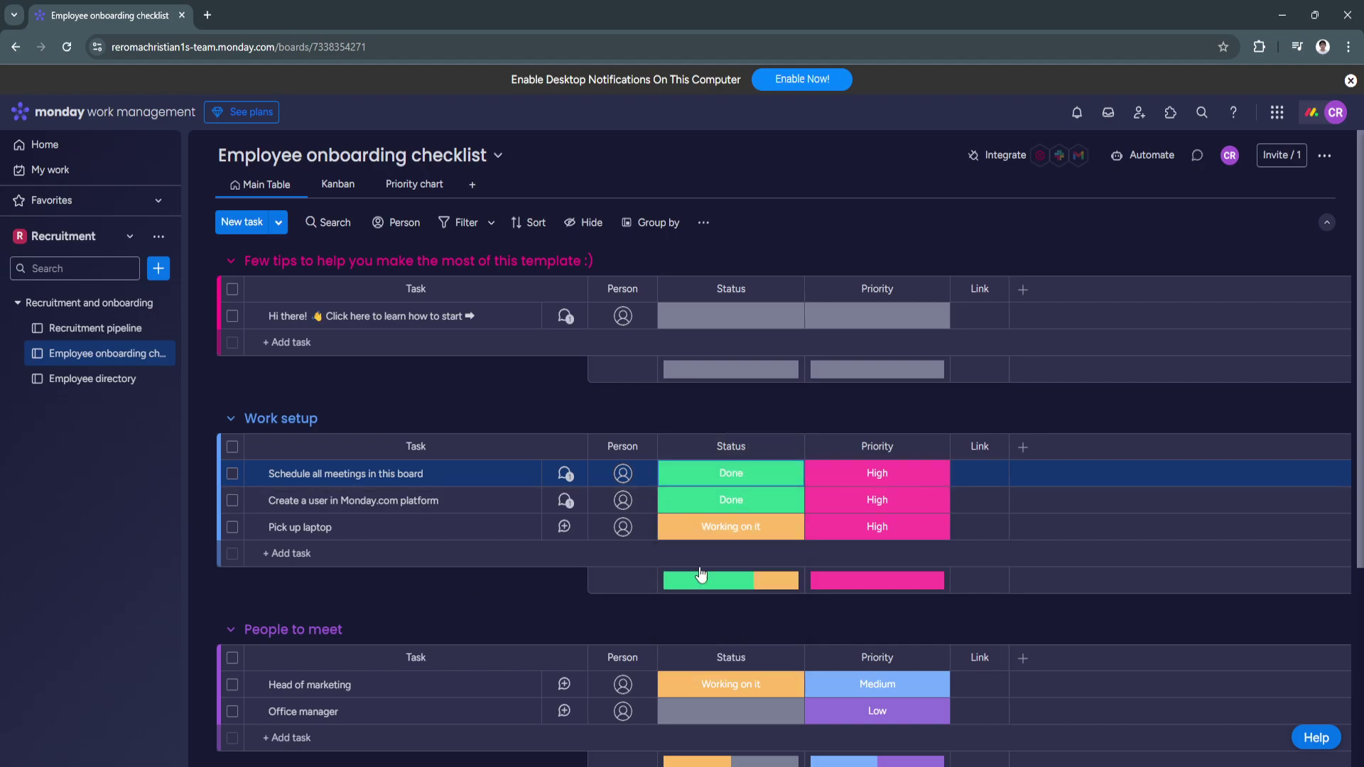
{"action": "left_click", "coordinate": [863, 489]}
{"action": "left_click", "coordinate": [1050, 625]}
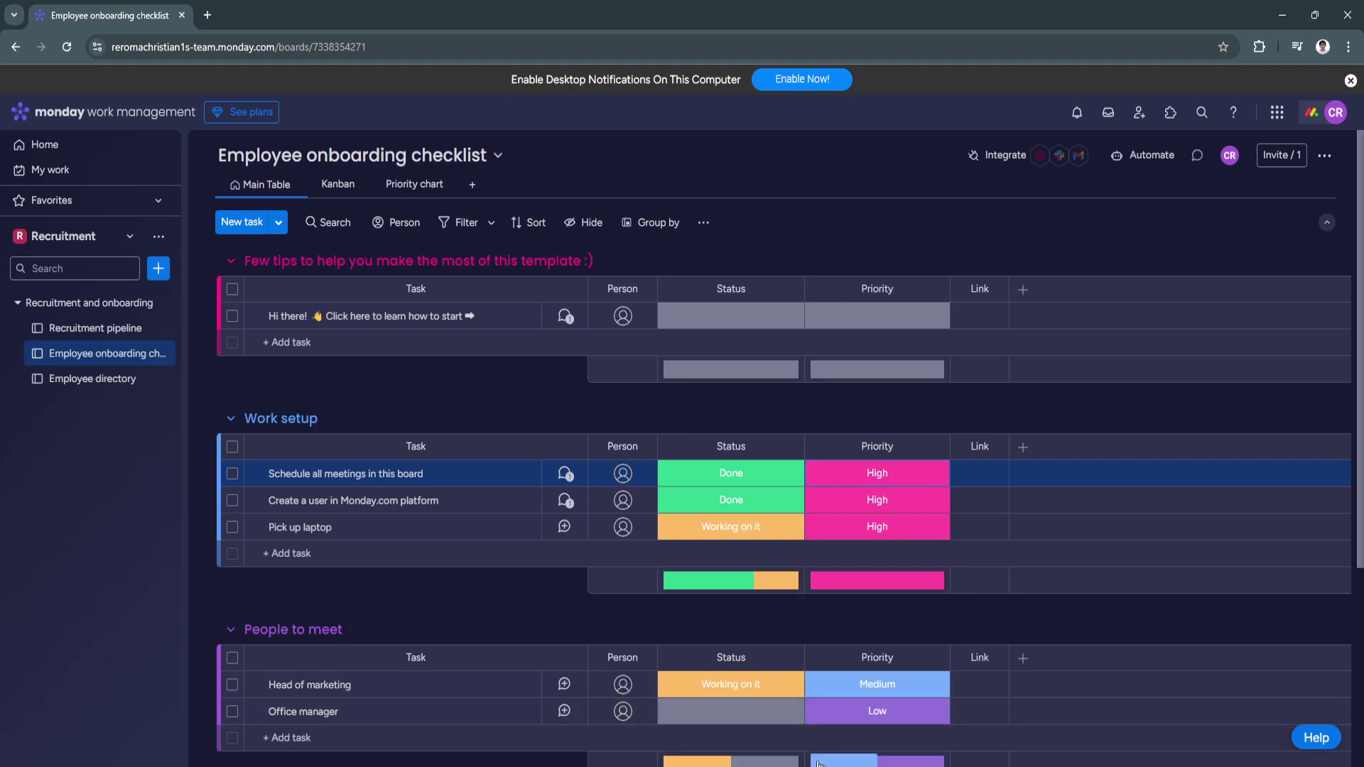
Scroll through the Work setup, People to meet and Company materials task groups
{"action": "scroll", "coordinate": [463, 588], "scroll_direction": "down", "scroll_amount": 1}
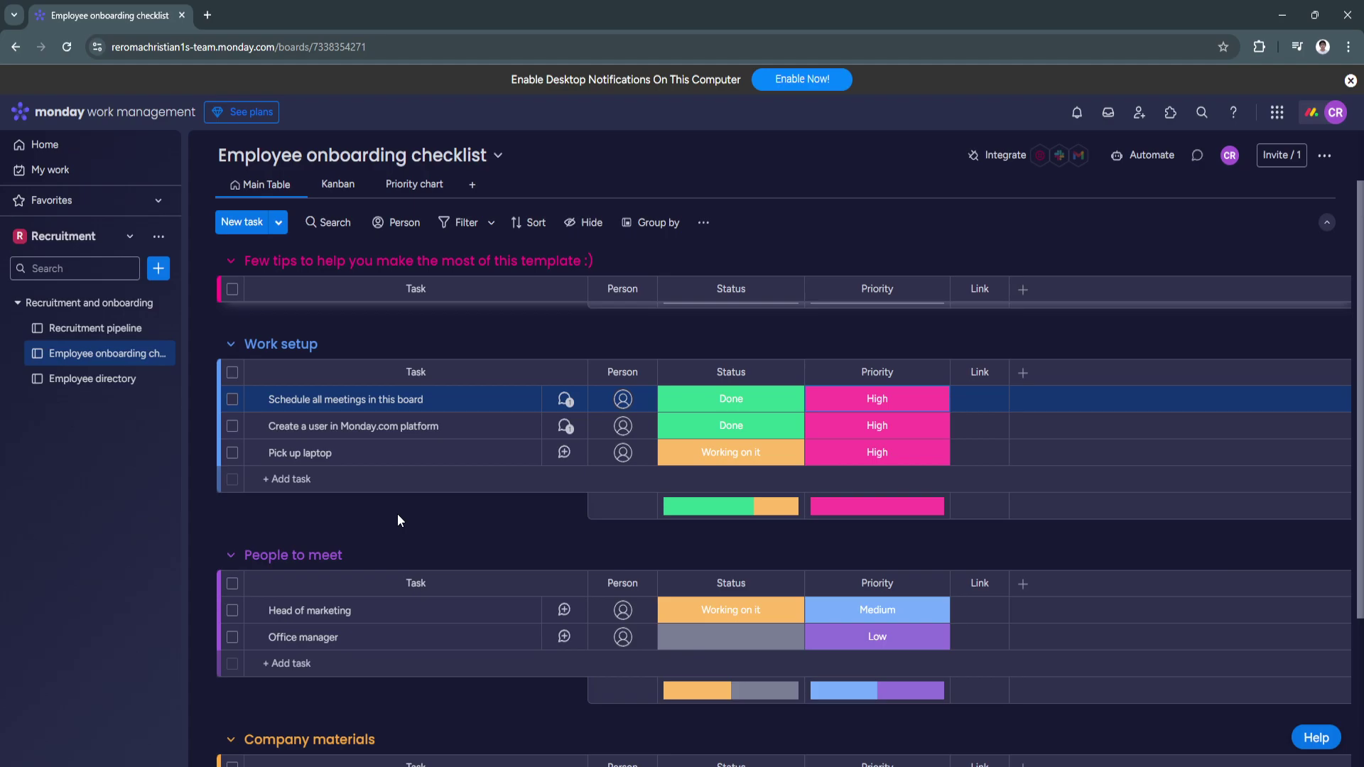
{"action": "scroll", "coordinate": [398, 513], "scroll_direction": "down", "scroll_amount": 1}
{"action": "scroll", "coordinate": [397, 514], "scroll_direction": "down", "scroll_amount": 1}
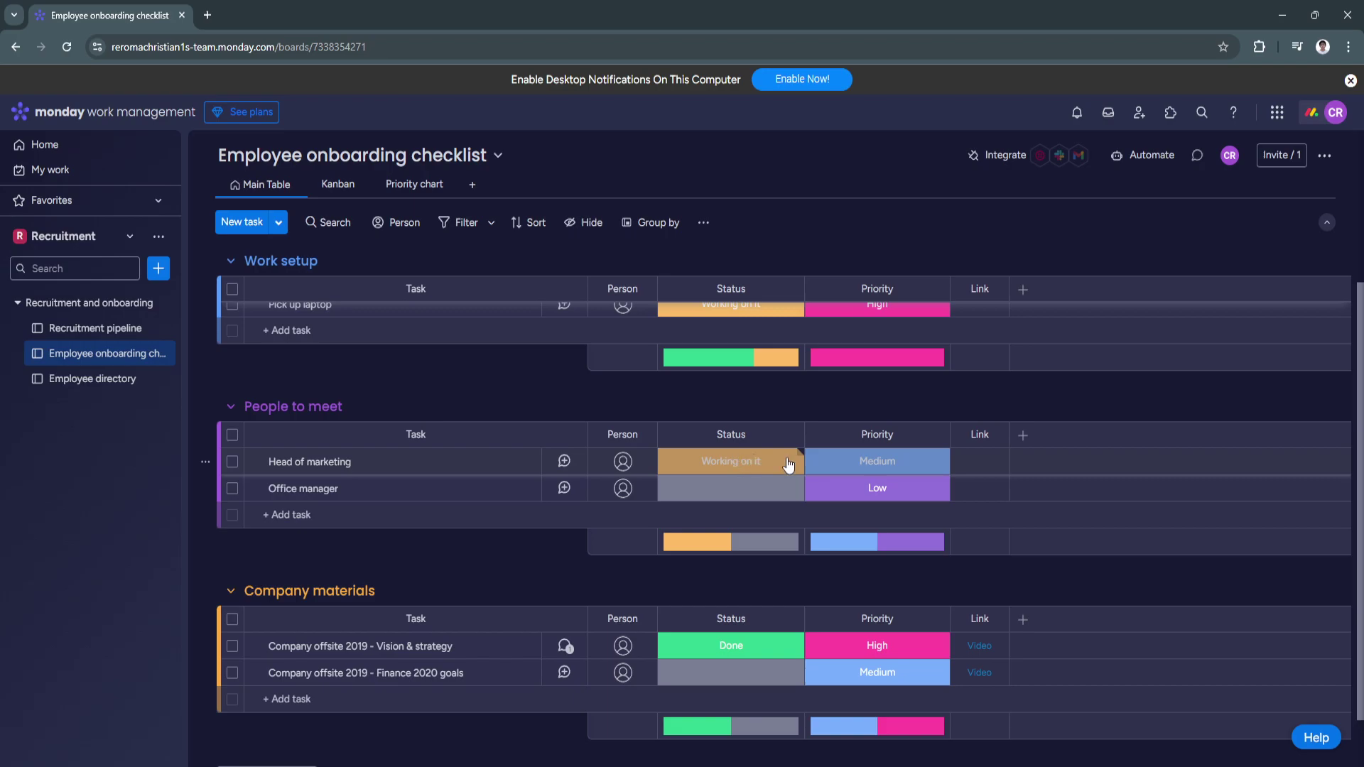
{"action": "scroll", "coordinate": [478, 555], "scroll_direction": "down", "scroll_amount": 1}
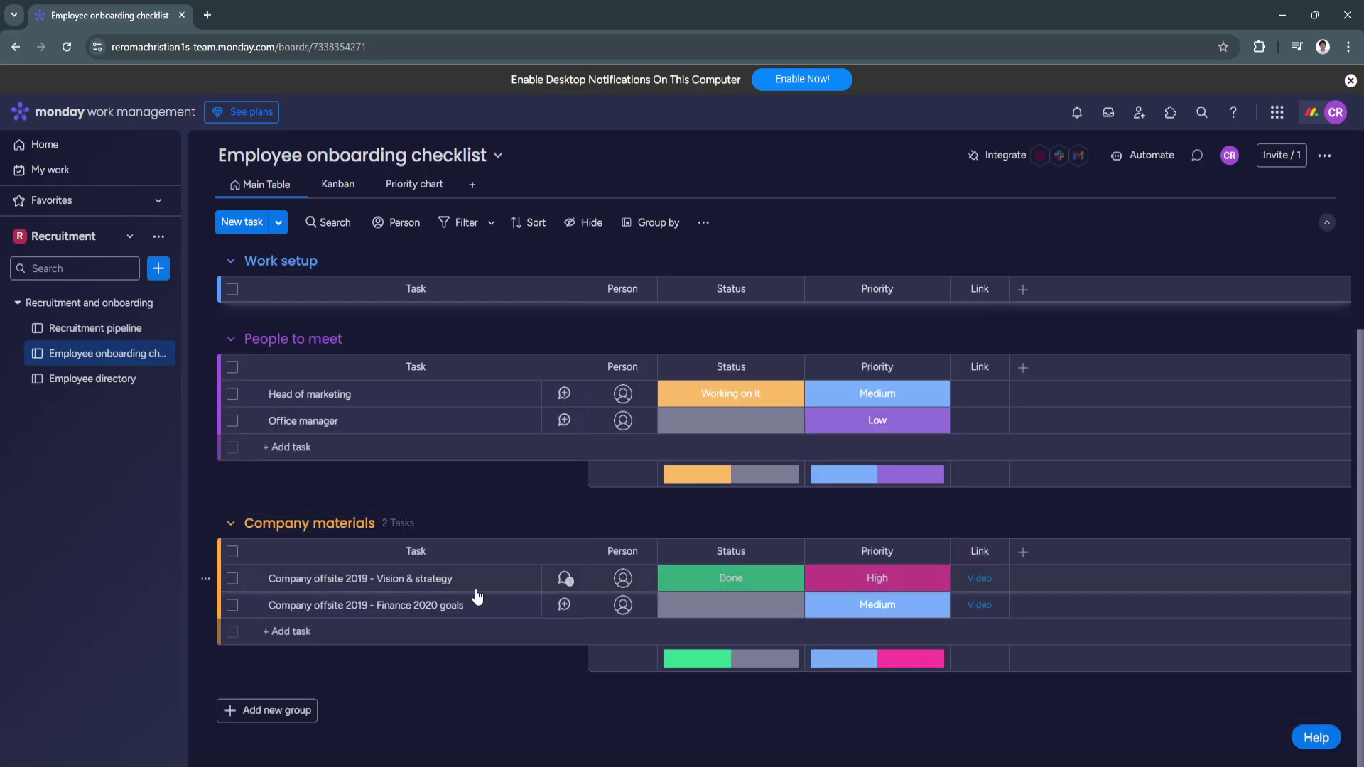
{"action": "scroll", "coordinate": [466, 625], "scroll_direction": "up", "scroll_amount": 3}
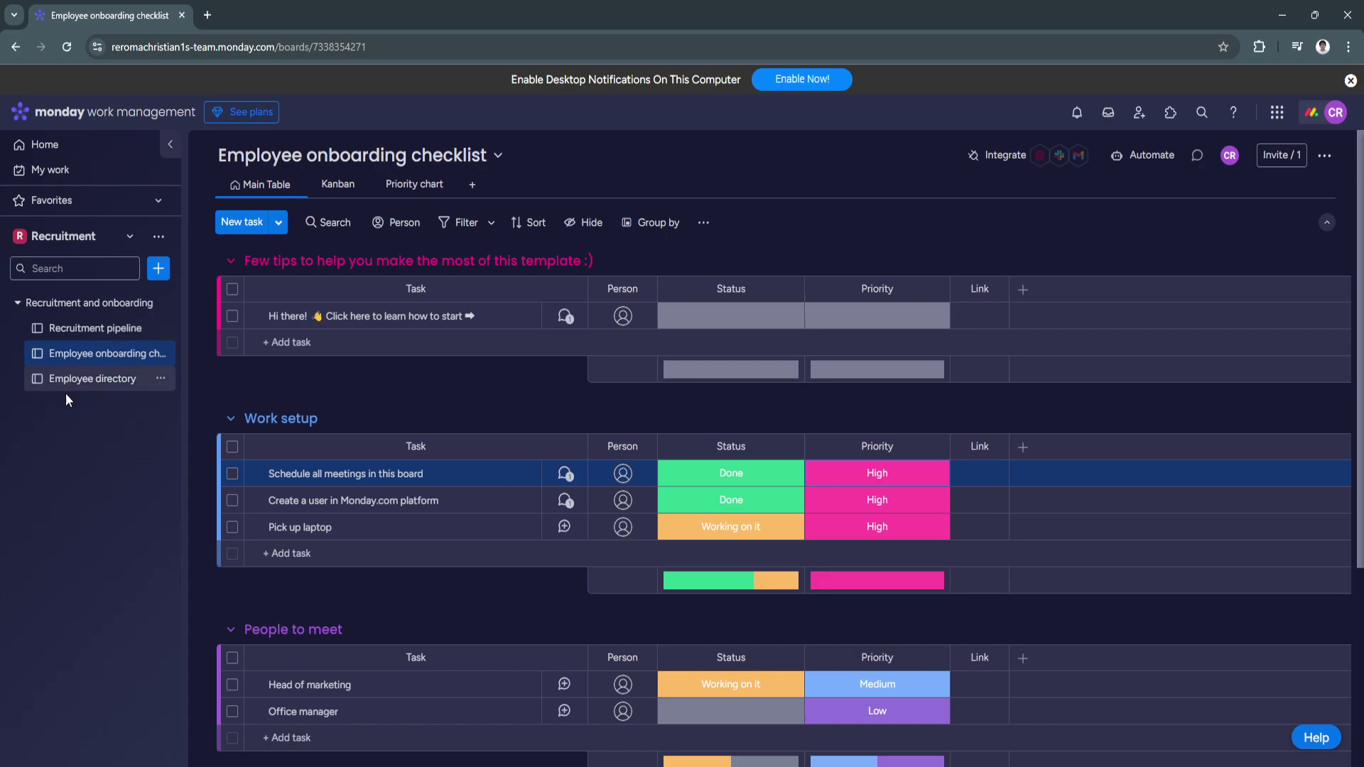
Open the Employee directory and check Employee 1's Manager and Status options, keeping Current
{"action": "left_click", "coordinate": [77, 386]}
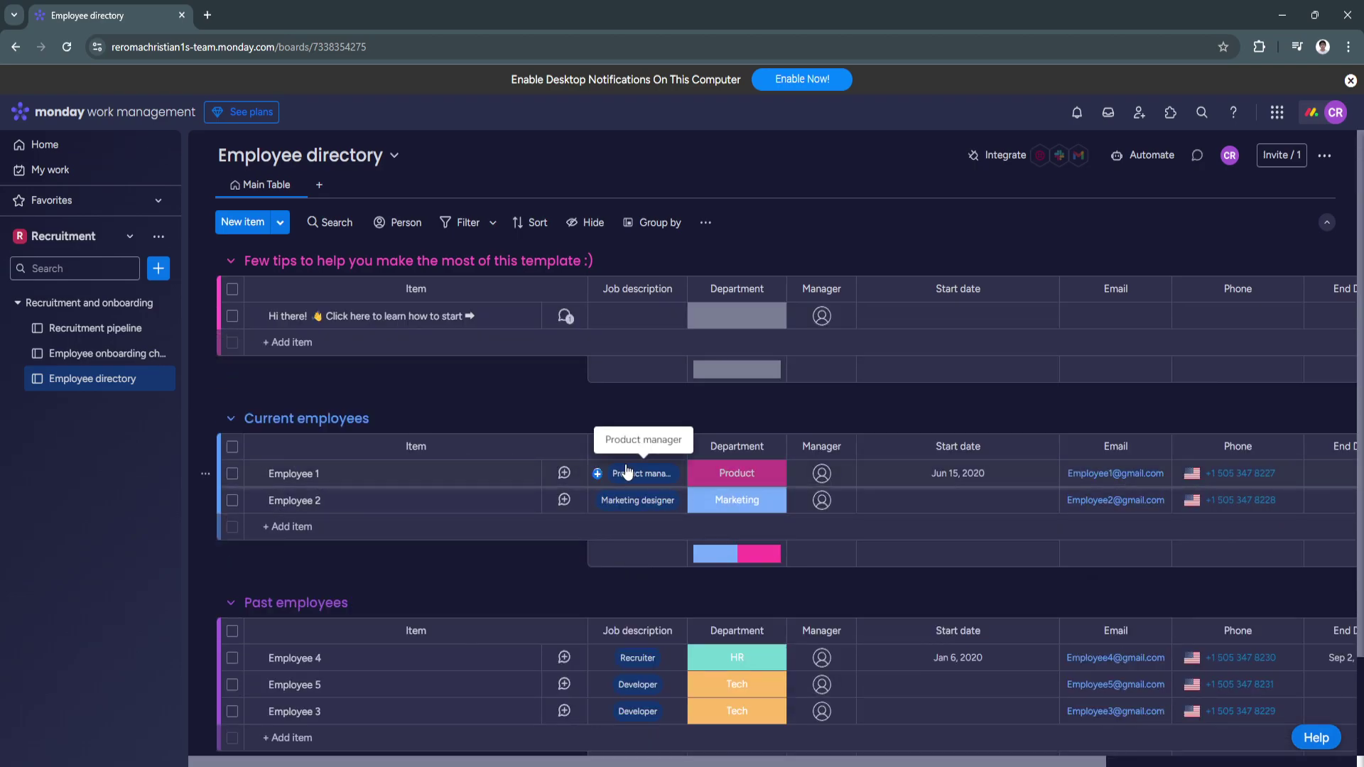
{"action": "left_click", "coordinate": [820, 473]}
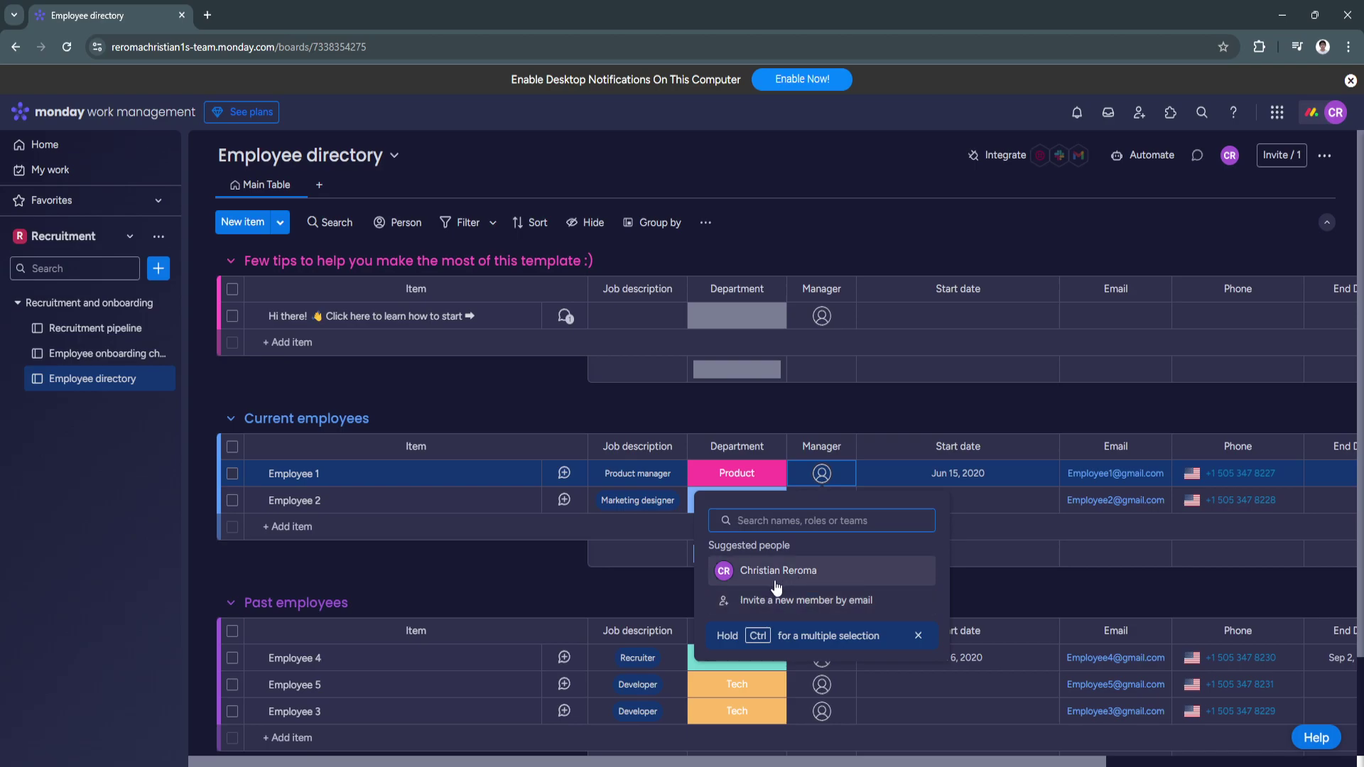
{"action": "left_click", "coordinate": [629, 578]}
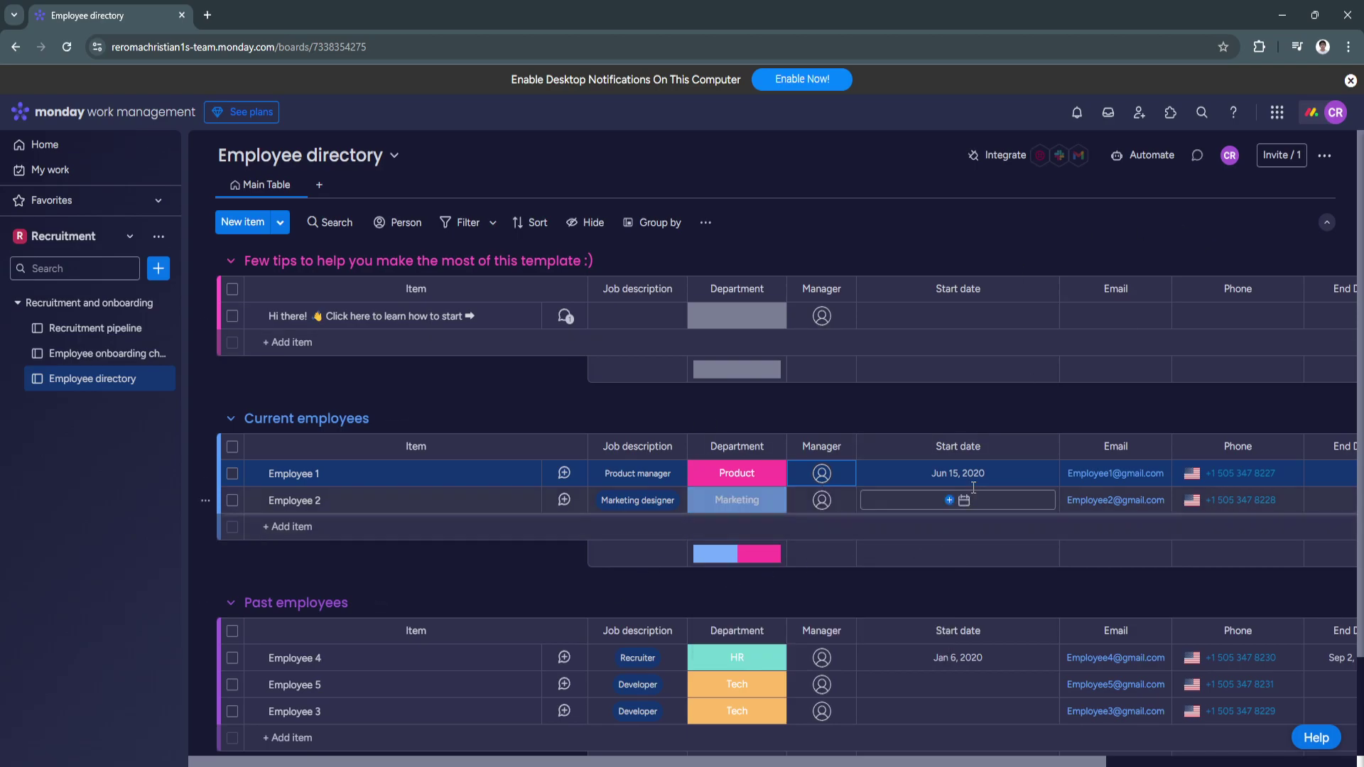
{"action": "scroll", "coordinate": [835, 683], "scroll_direction": "right", "scroll_amount": 5}
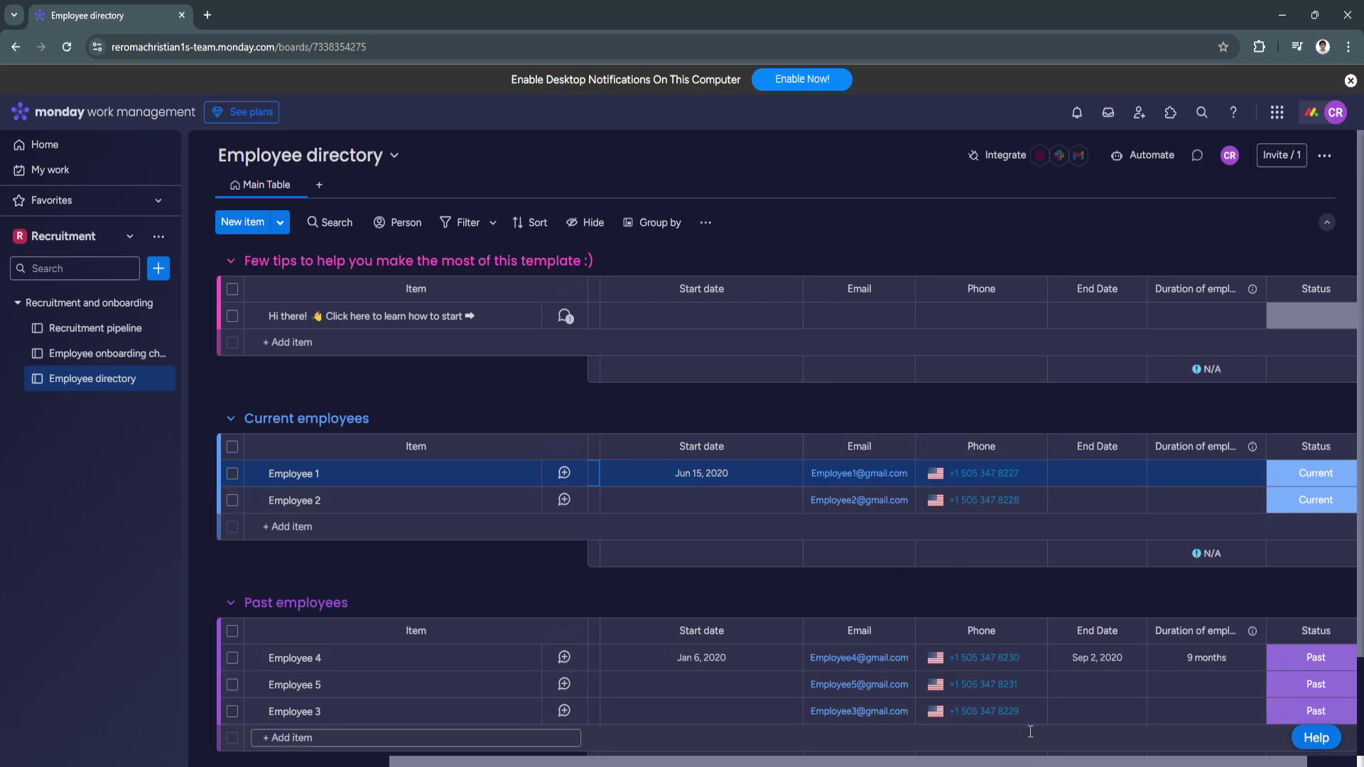
{"action": "scroll", "coordinate": [1129, 576], "scroll_direction": "right", "scroll_amount": 2}
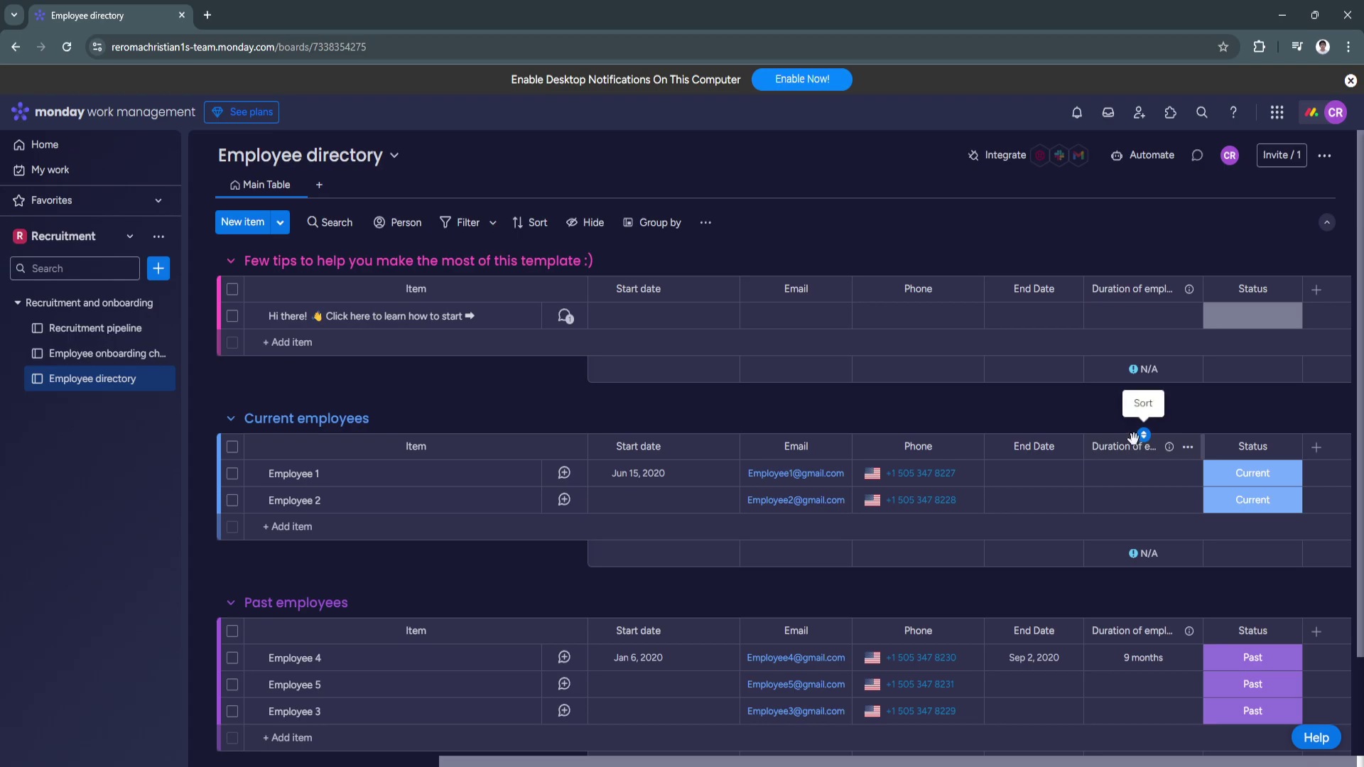
{"action": "left_click", "coordinate": [1249, 473]}
{"action": "left_click", "coordinate": [743, 608]}
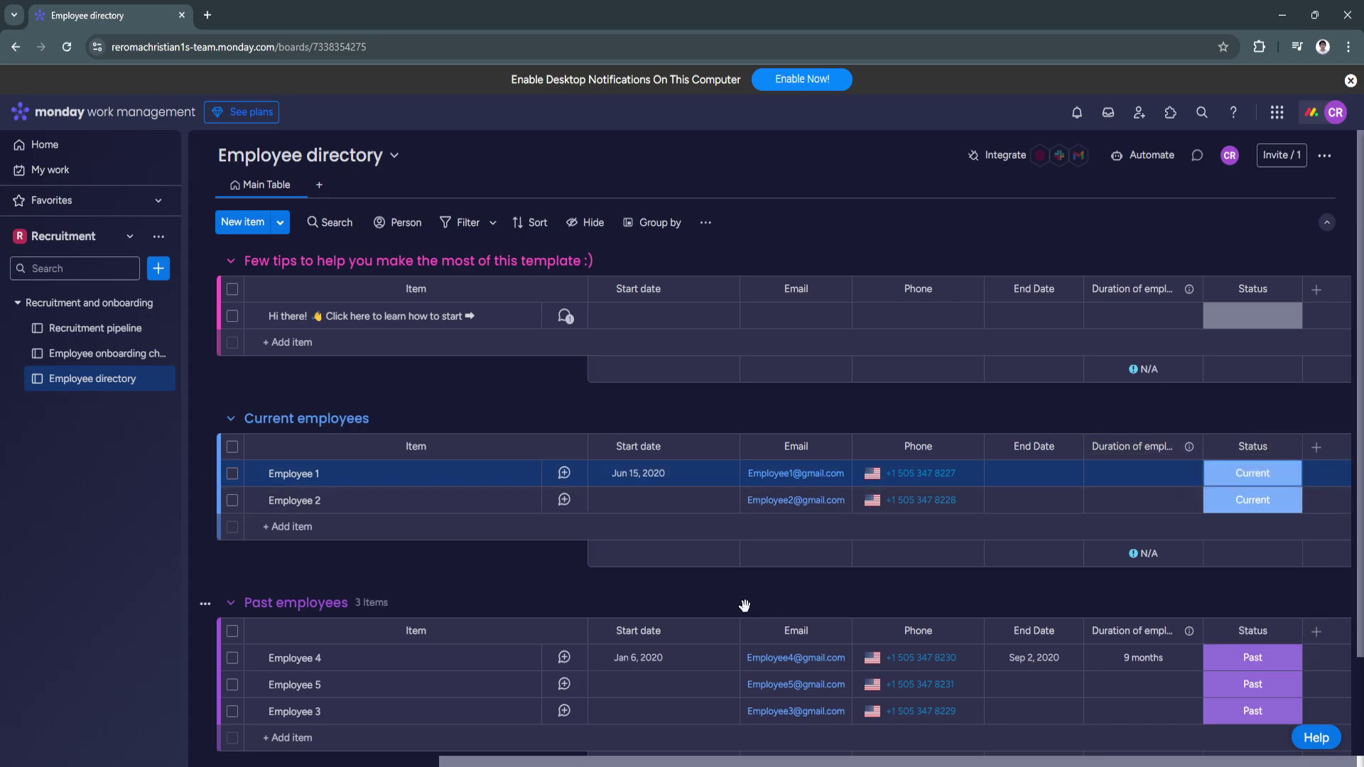
{"action": "scroll", "coordinate": [639, 667], "scroll_direction": "left", "scroll_amount": 5}
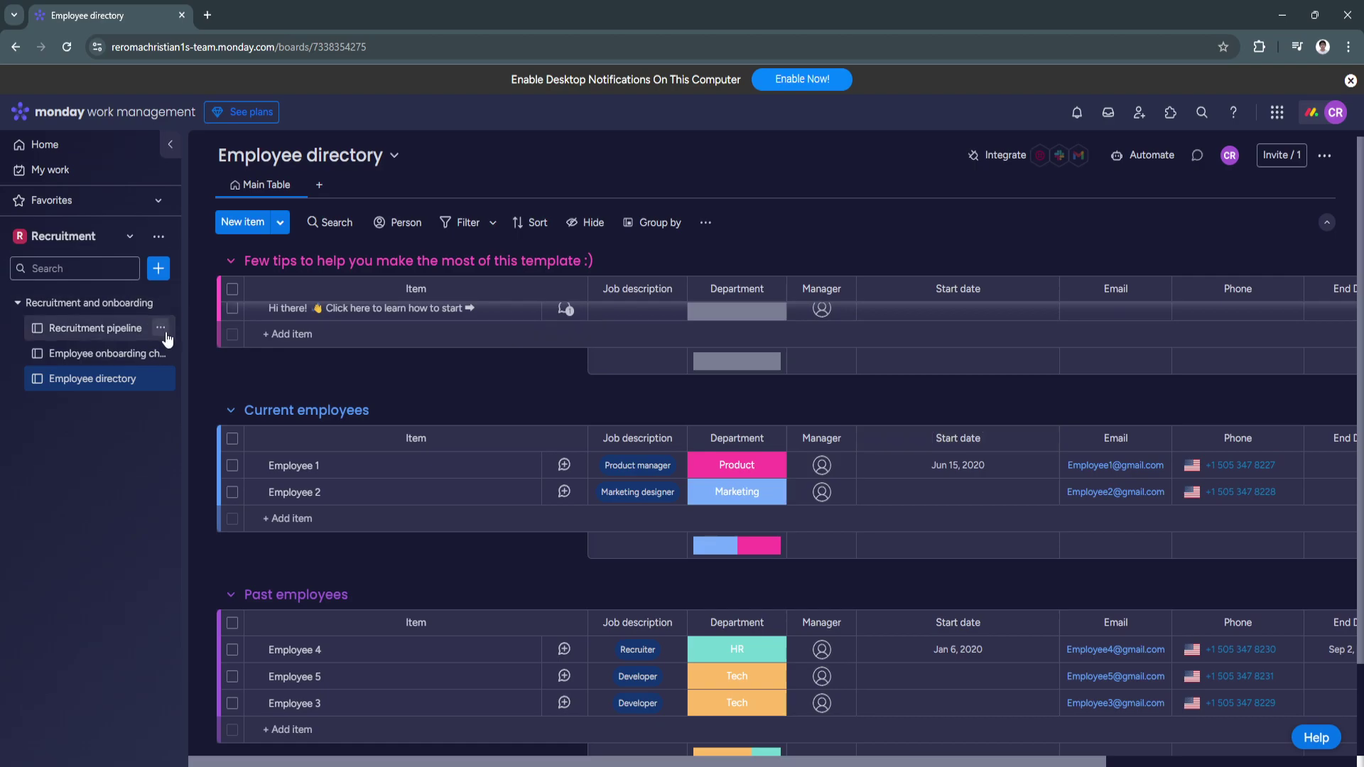
Flip through the Recruitment pipeline, Employee onboarding checklist and Employee directory boards
{"action": "left_click", "coordinate": [82, 337]}
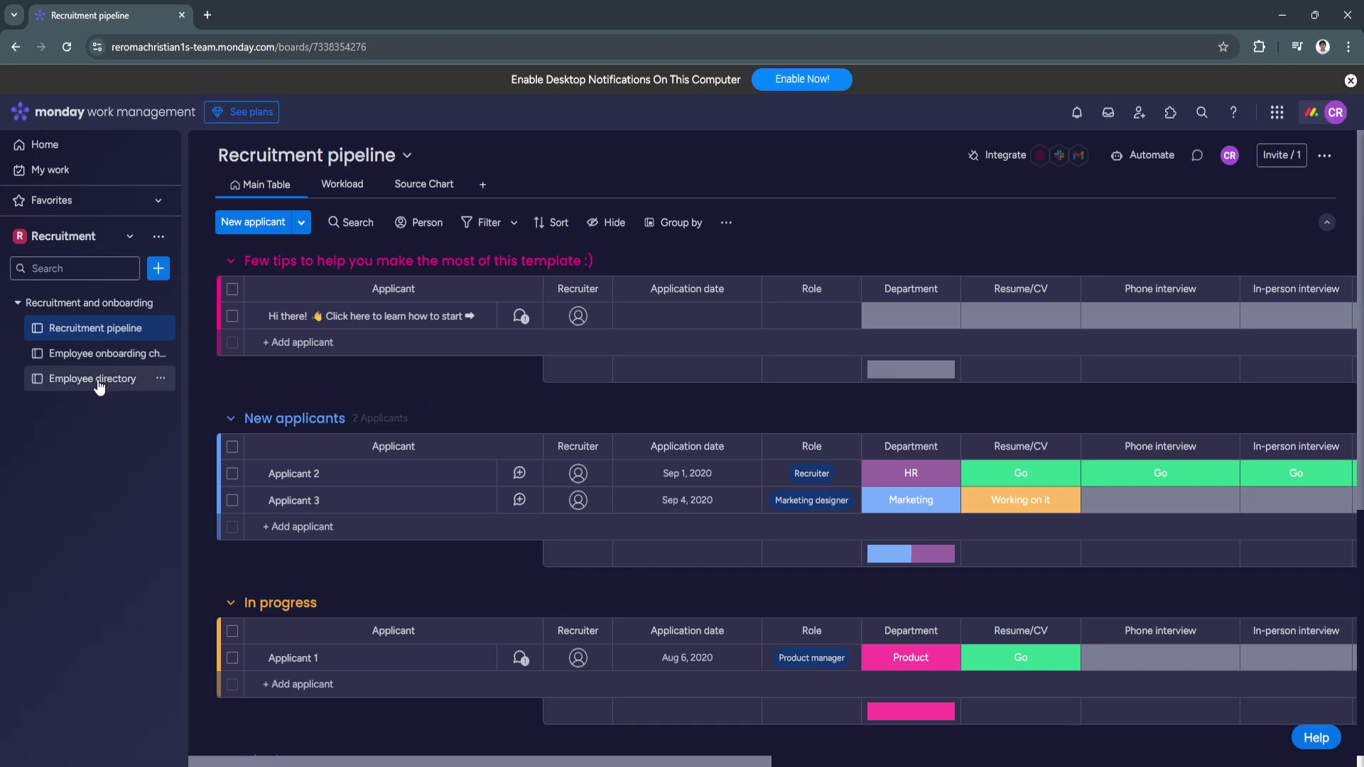
{"action": "left_click", "coordinate": [80, 362]}
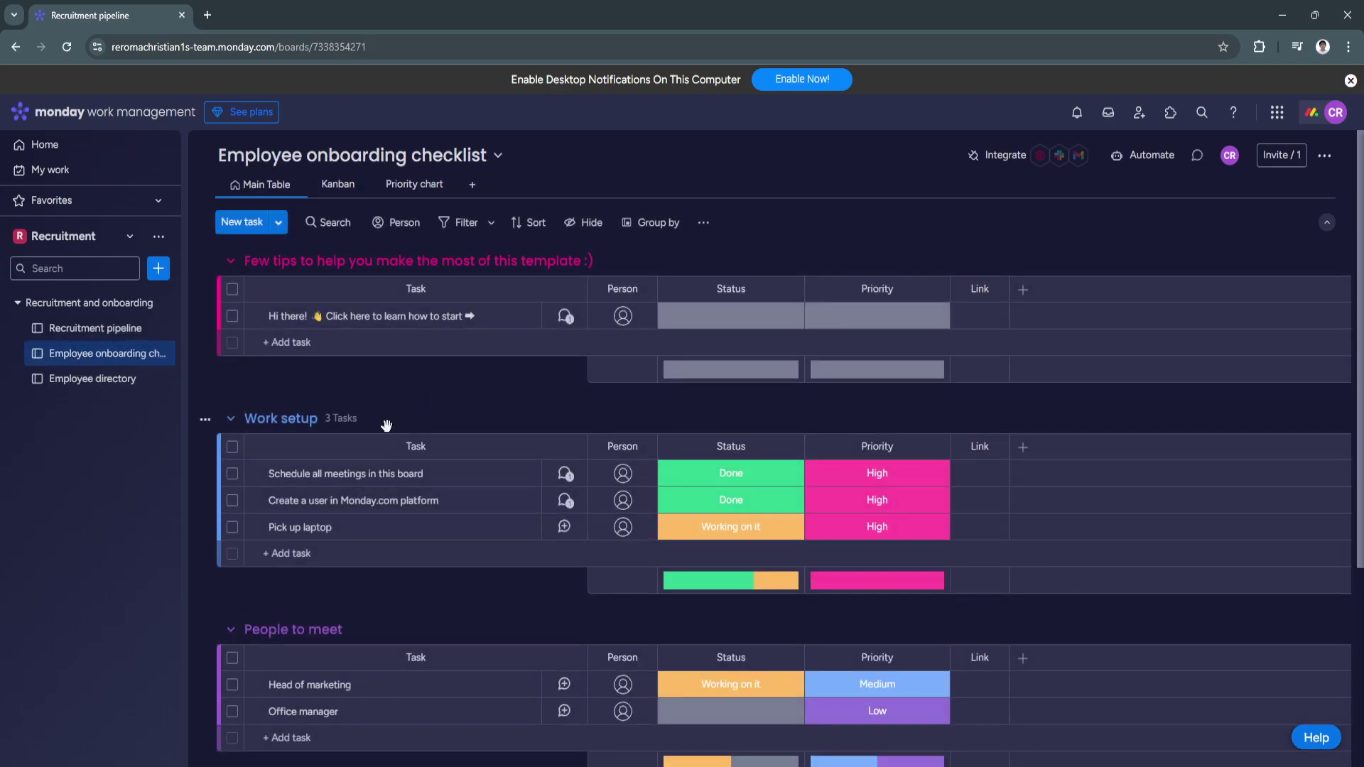
{"action": "left_click", "coordinate": [93, 378]}
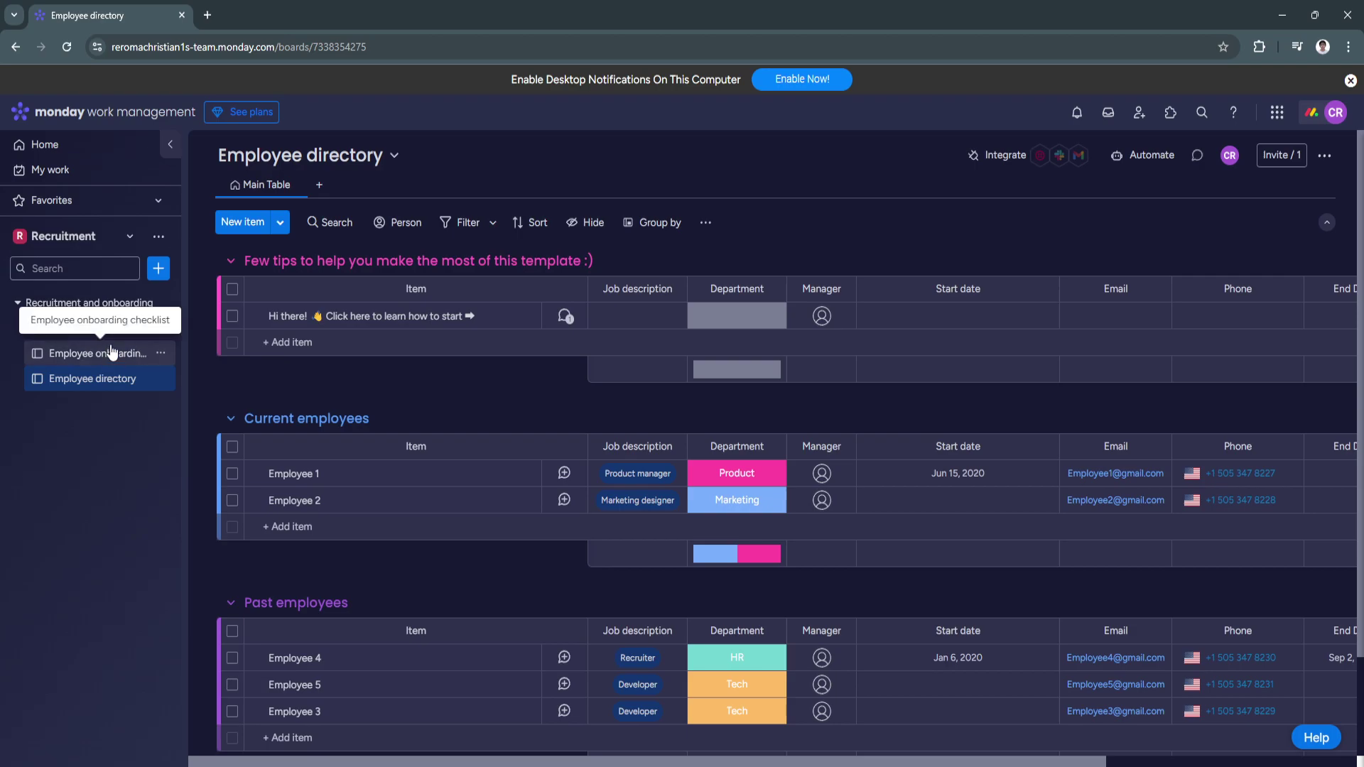
Reopen Recruitment pipeline and review its New applicants, In progress, Hired and Unqualified groups
{"action": "left_click", "coordinate": [145, 331]}
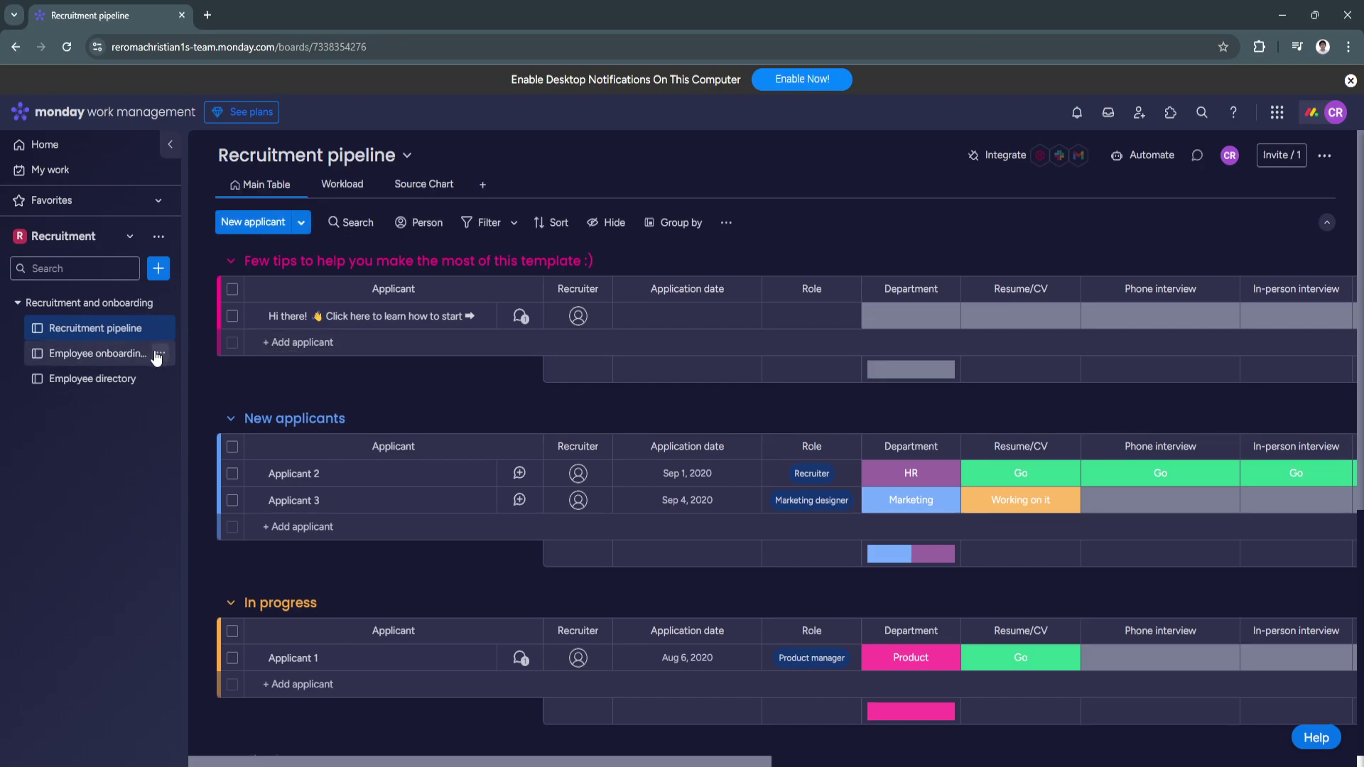
{"action": "scroll", "coordinate": [484, 596], "scroll_direction": "down", "scroll_amount": 3}
{"action": "scroll", "coordinate": [484, 602], "scroll_direction": "down", "scroll_amount": 2}
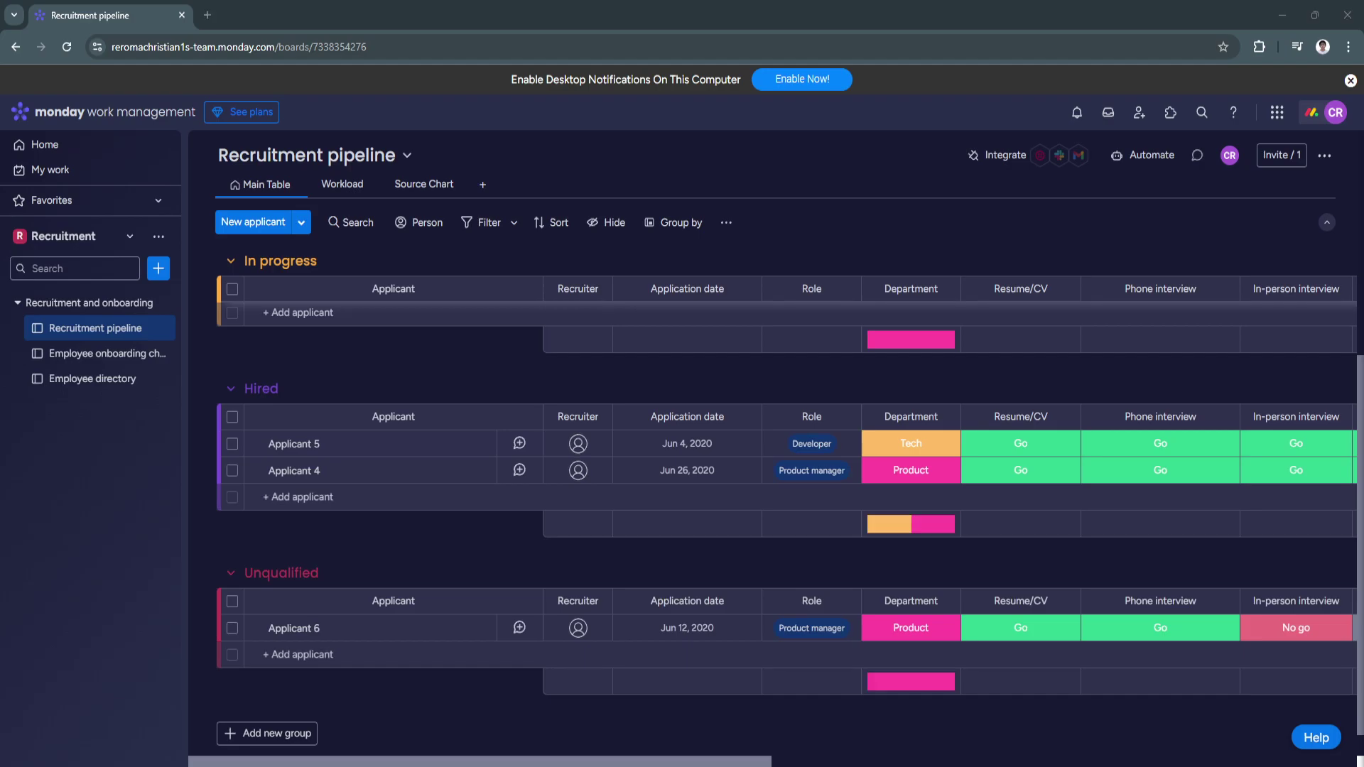
{"action": "scroll", "coordinate": [389, 514], "scroll_direction": "up", "scroll_amount": 5}
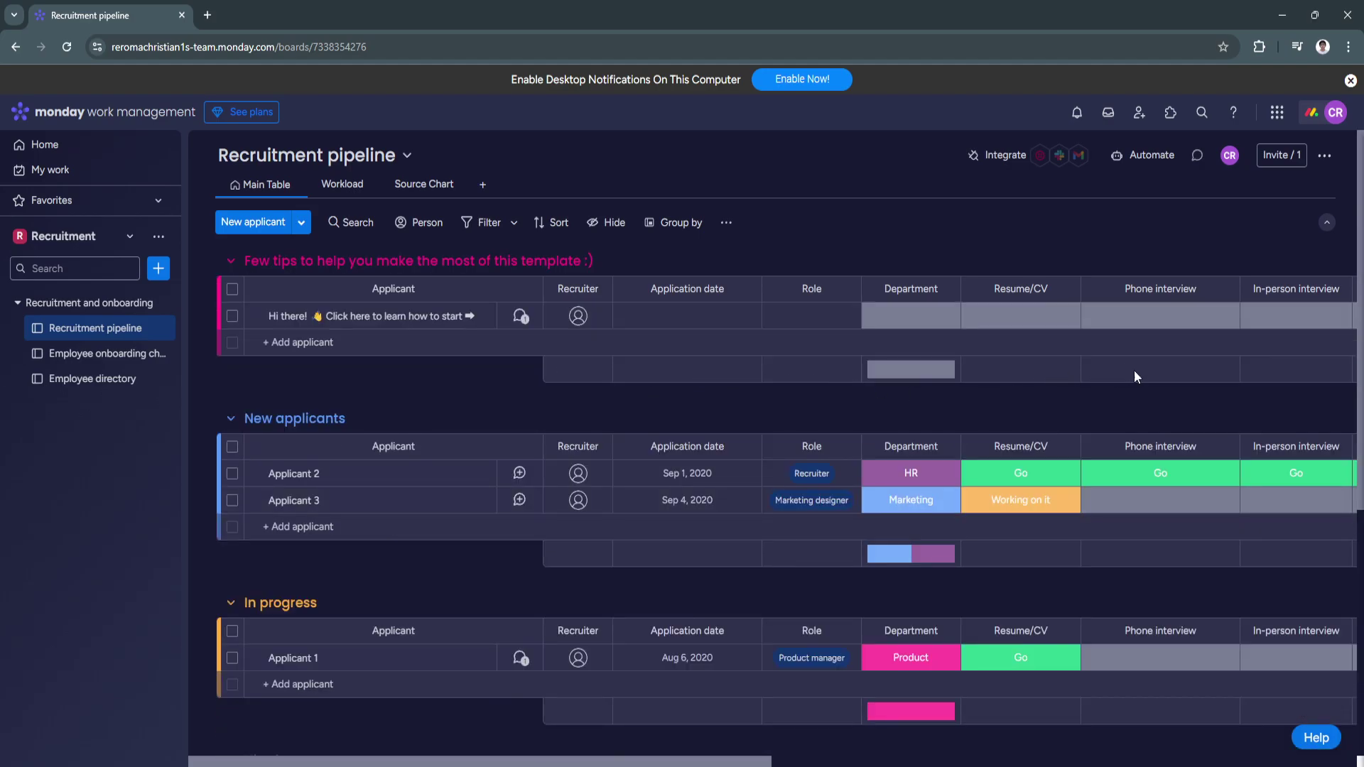